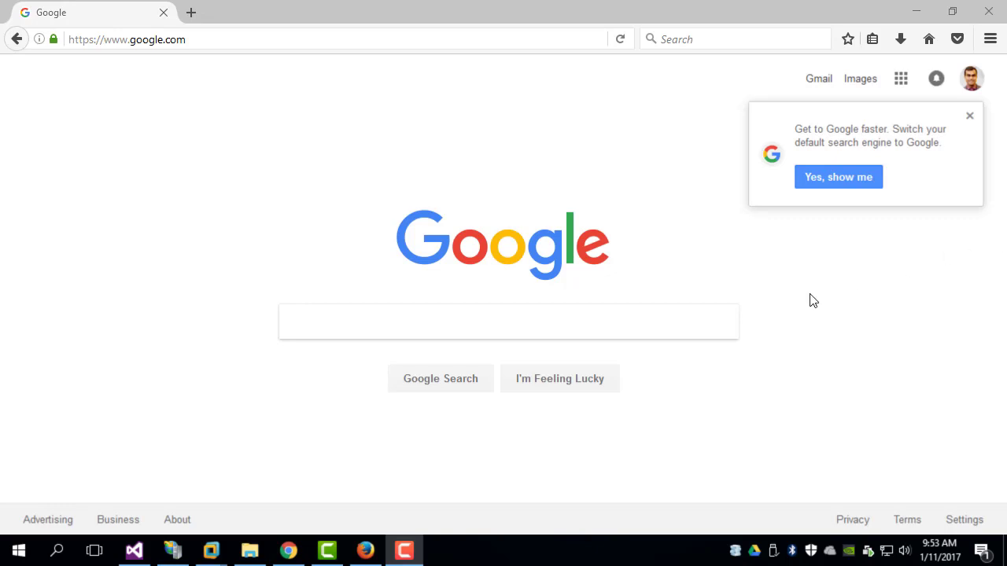
Step: Run a Google search in Firefox for 'sysinternals'
{"action": "left_click", "coordinate": [530, 331]}
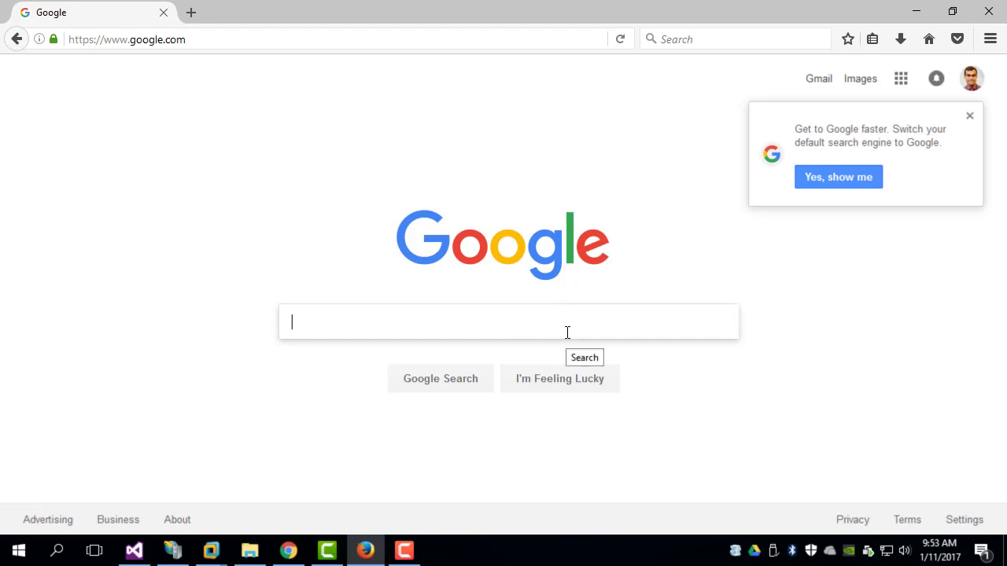
{"action": "type", "text": "sys"}
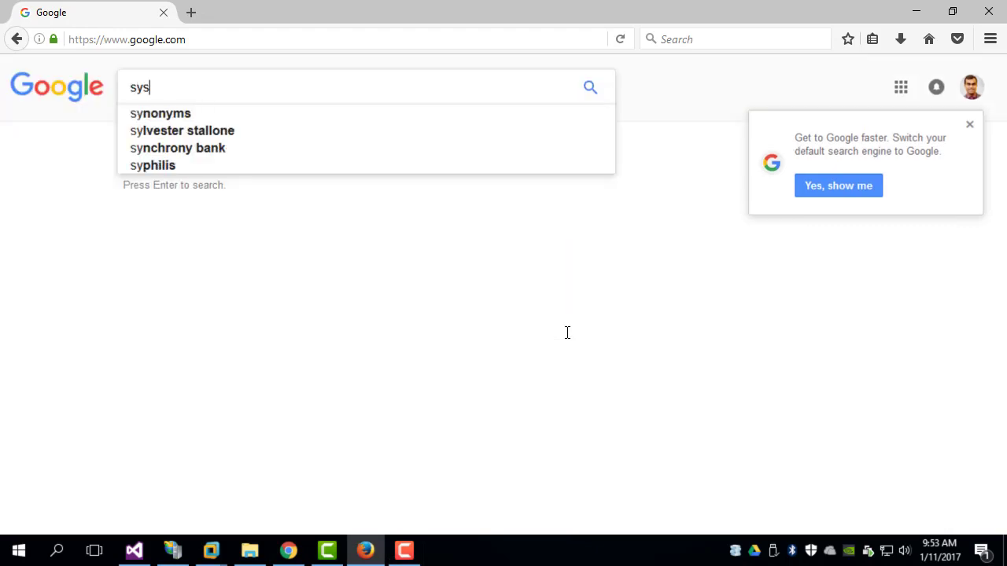
{"action": "type", "text": "internals"}
{"action": "key", "text": "Return"}
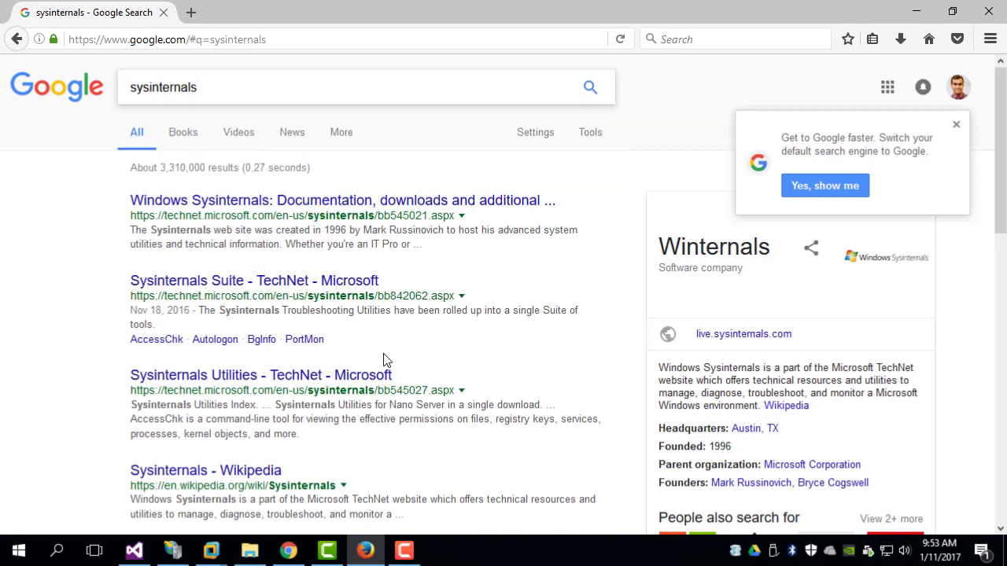
Step: Save SysinternalsSuite.zip from the Sysinternals Suite TechNet page
{"action": "left_click", "coordinate": [291, 283]}
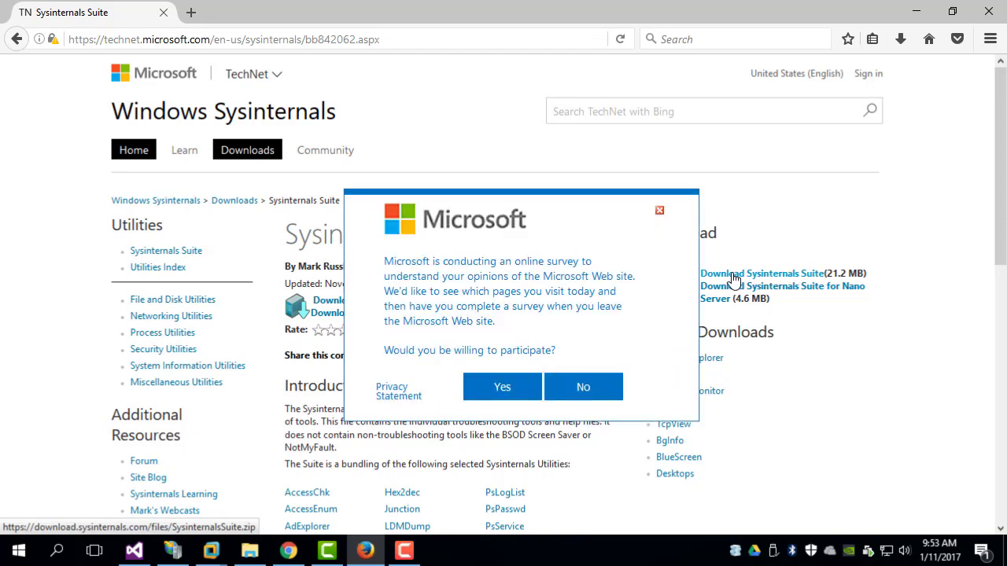
{"action": "left_click", "coordinate": [765, 276]}
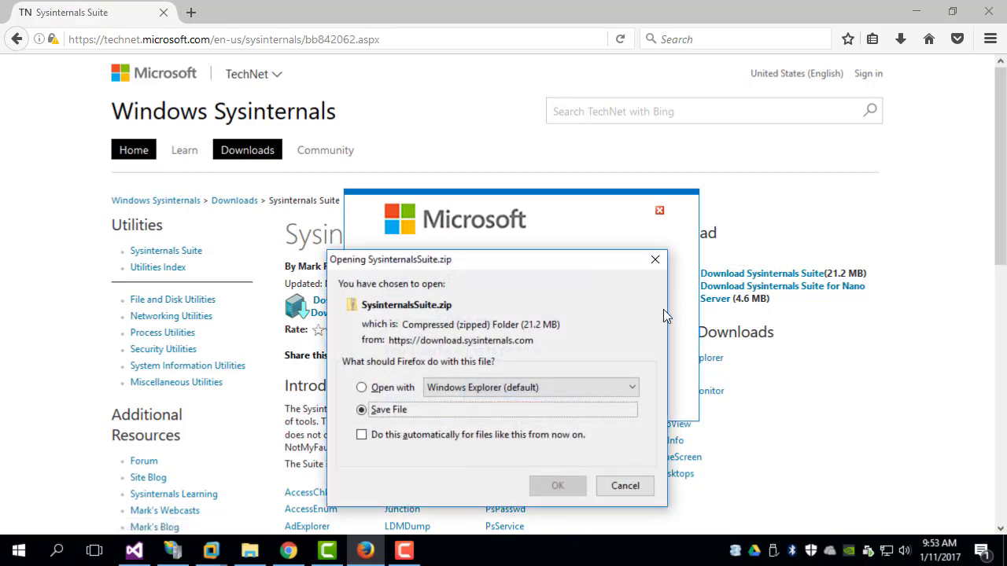
{"action": "left_click", "coordinate": [575, 488]}
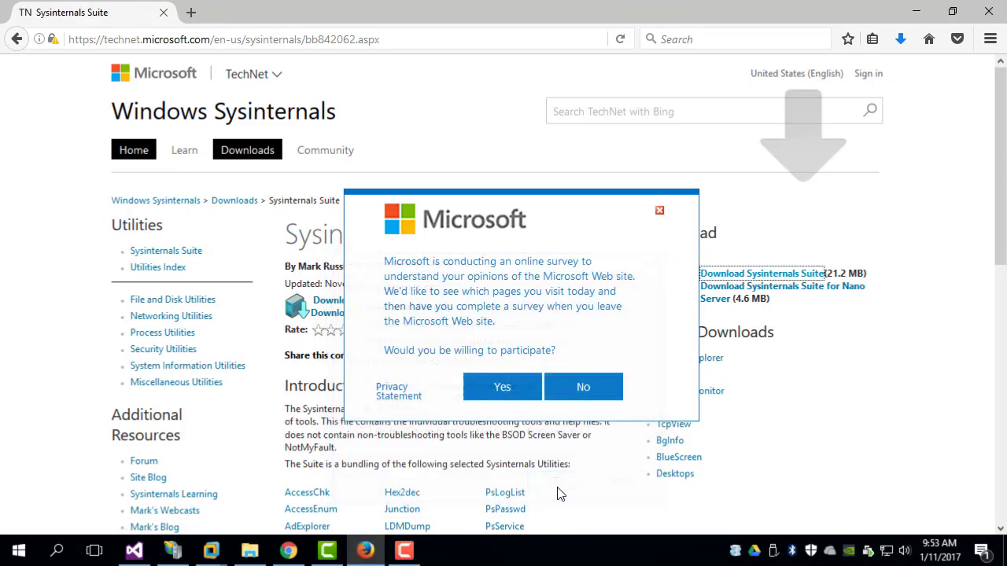
Step: Start Extract All on SysinternalsSuite.zip in the Downloads folder
{"action": "left_click", "coordinate": [249, 550]}
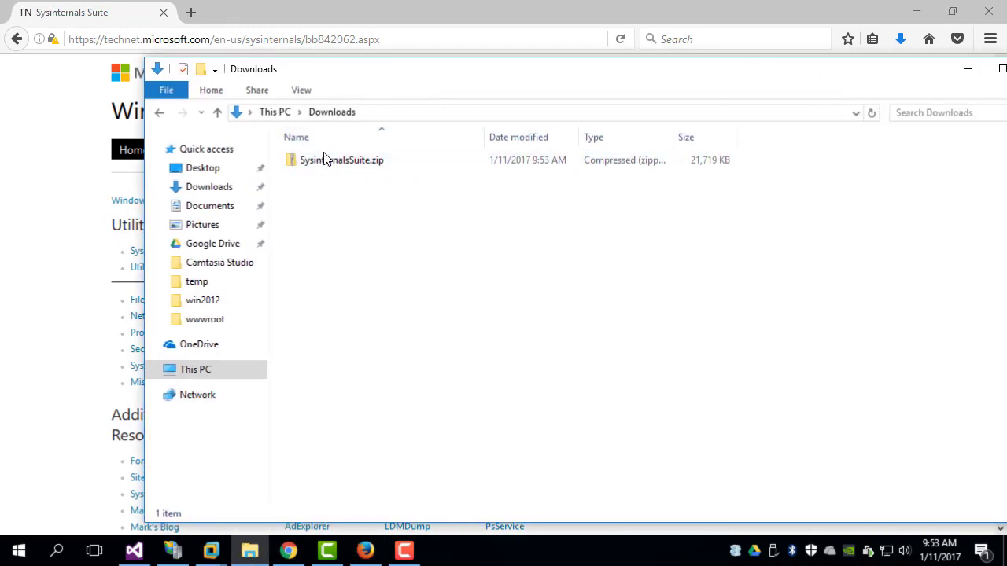
{"action": "left_click", "coordinate": [326, 167]}
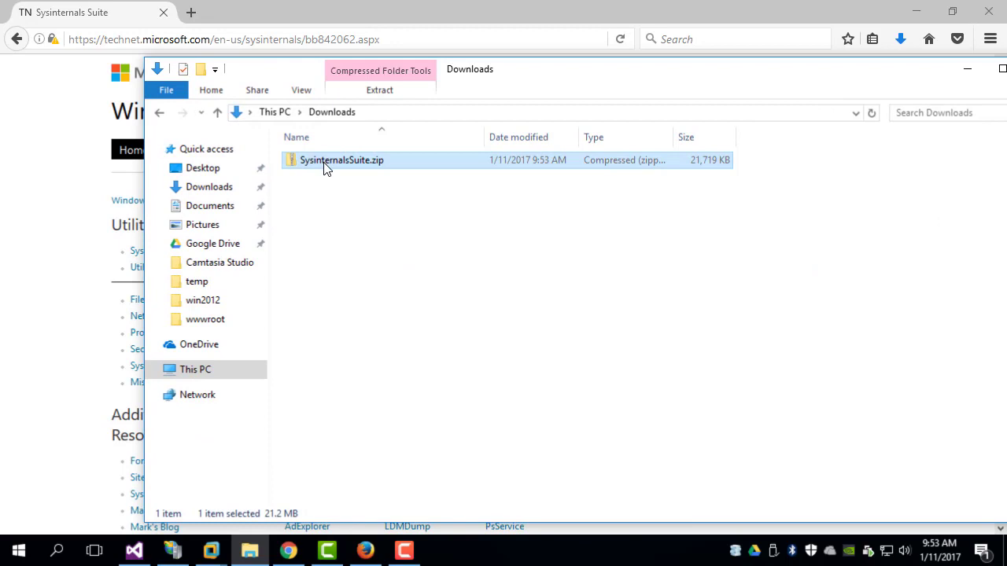
{"action": "right_click", "coordinate": [326, 167]}
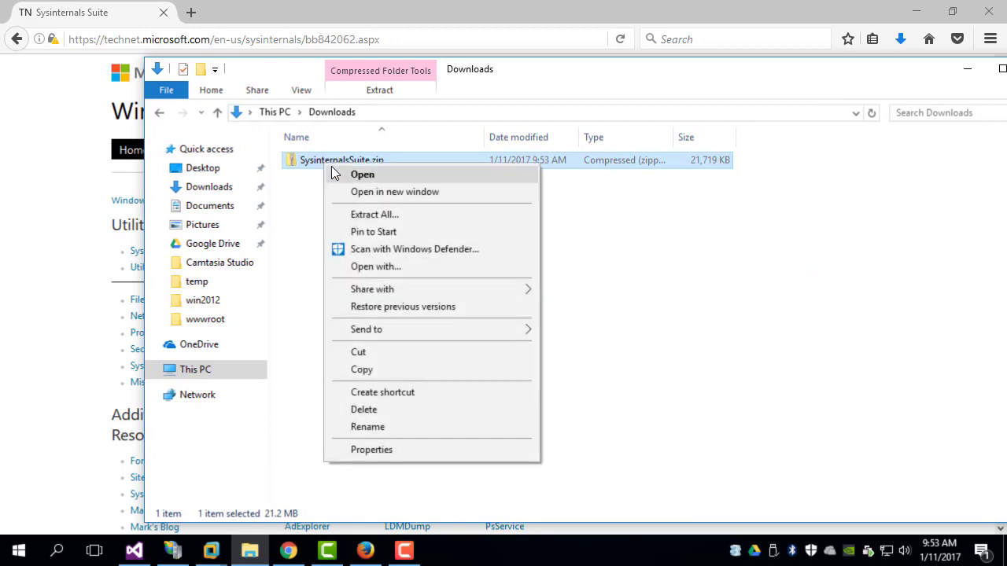
{"action": "left_click", "coordinate": [363, 214]}
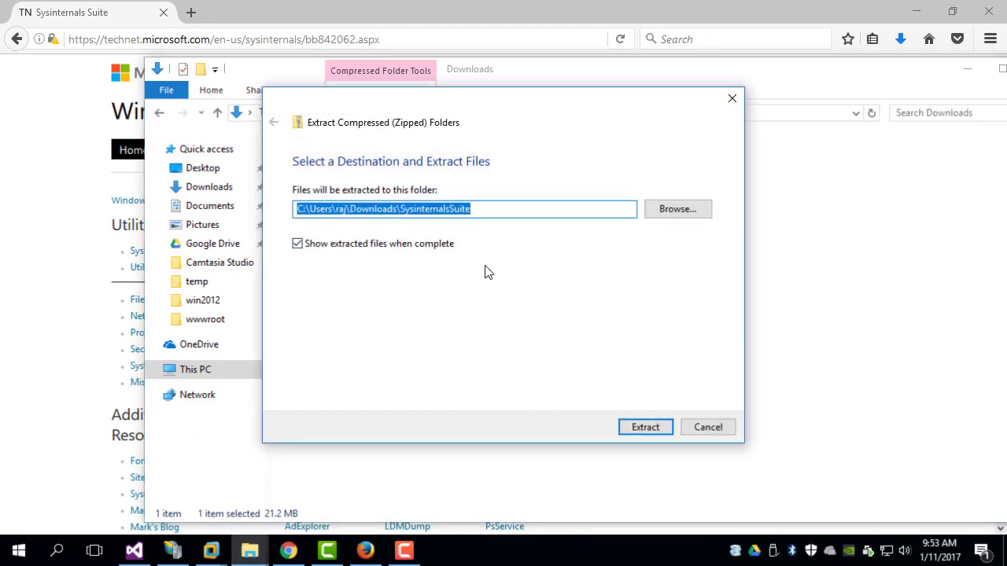
Step: Browse for the extraction destination to This PC > Local Disk (C:) > Program Files (x86)
{"action": "left_click", "coordinate": [662, 217]}
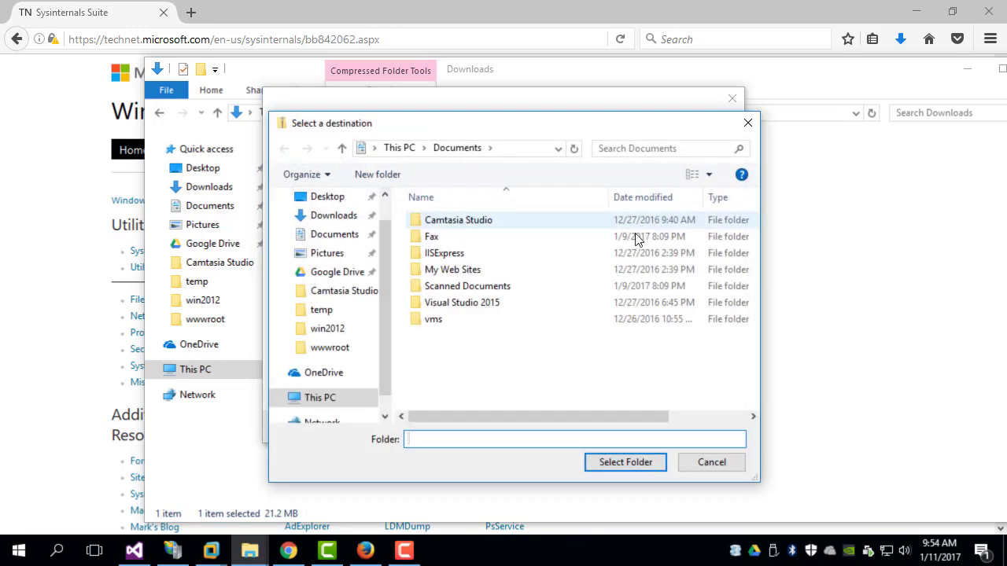
{"action": "left_click_drag", "start_coordinate": [381, 333], "coordinate": [390, 314]}
{"action": "scroll", "coordinate": [350, 386], "scroll_direction": "down", "scroll_amount": 1}
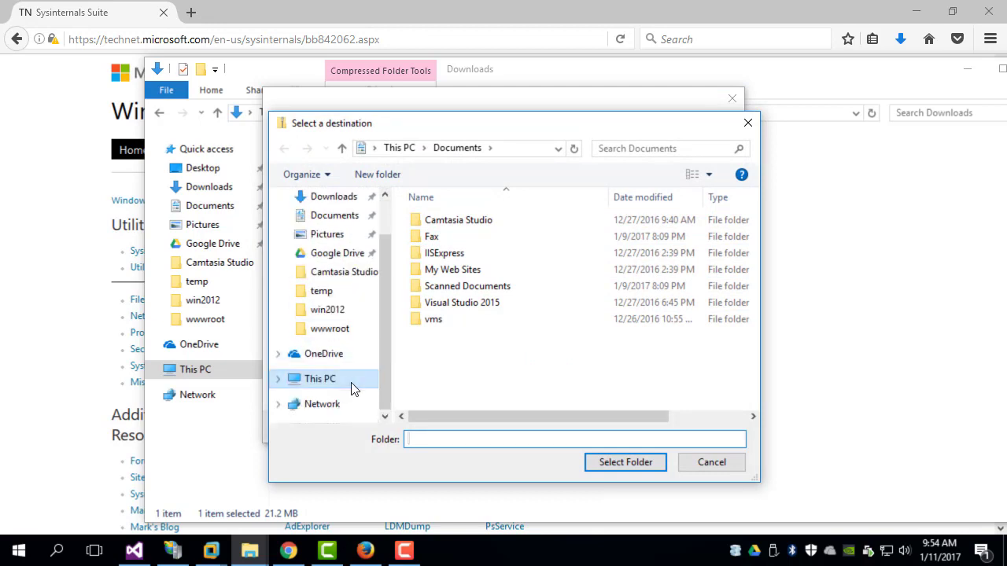
{"action": "left_click", "coordinate": [346, 385]}
{"action": "scroll", "coordinate": [498, 359], "scroll_direction": "down", "scroll_amount": 5}
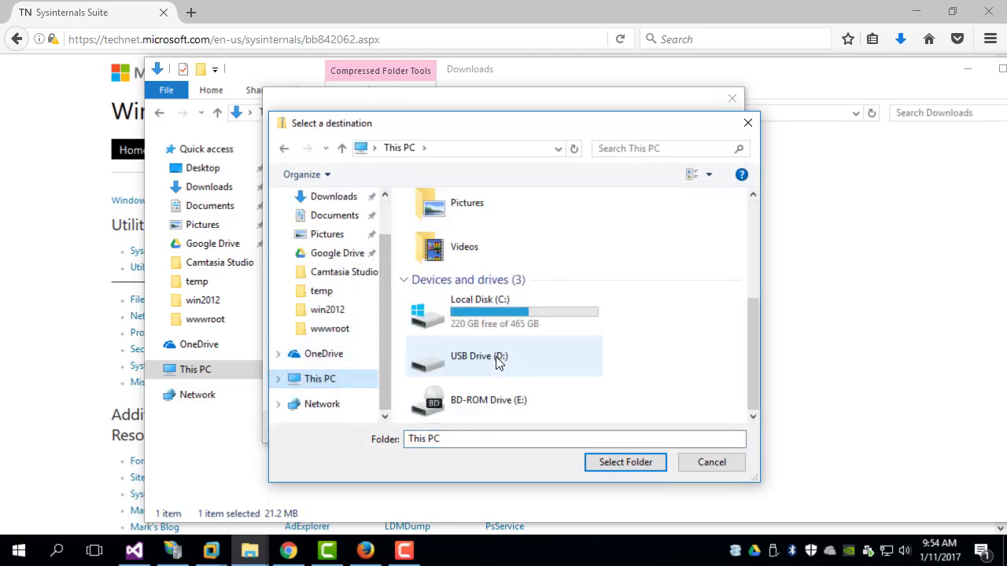
{"action": "double_click", "coordinate": [496, 314]}
{"action": "double_click", "coordinate": [448, 286]}
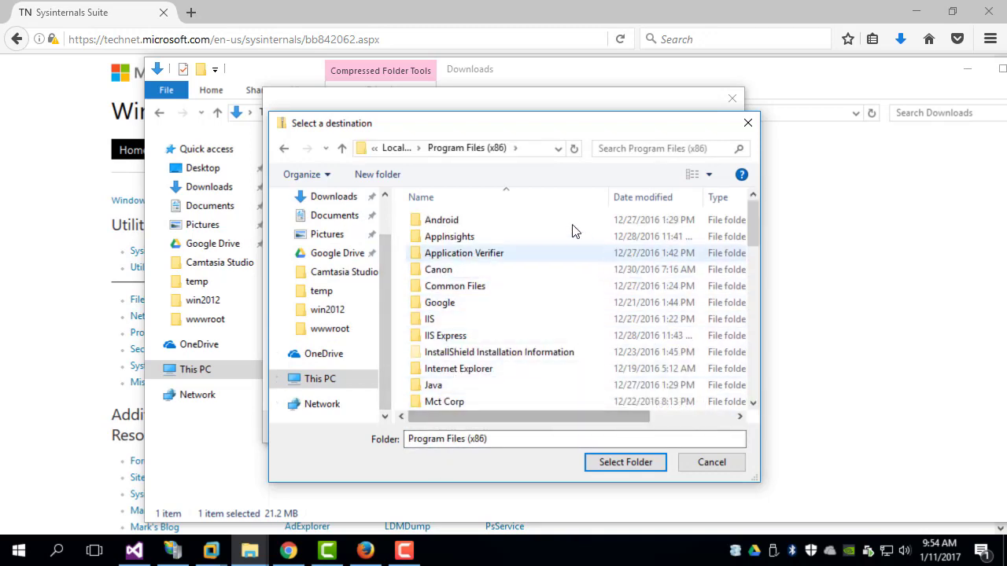
Step: Create a new folder named sysinternals there and select it as the destination
{"action": "left_click", "coordinate": [376, 172]}
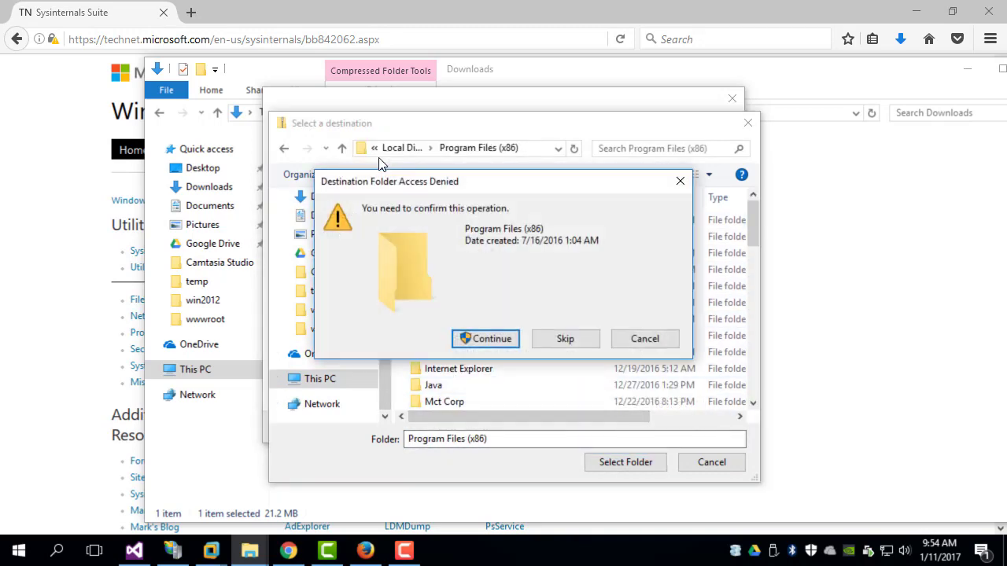
{"action": "left_click", "coordinate": [464, 343]}
{"action": "type", "text": "sysinternals"}
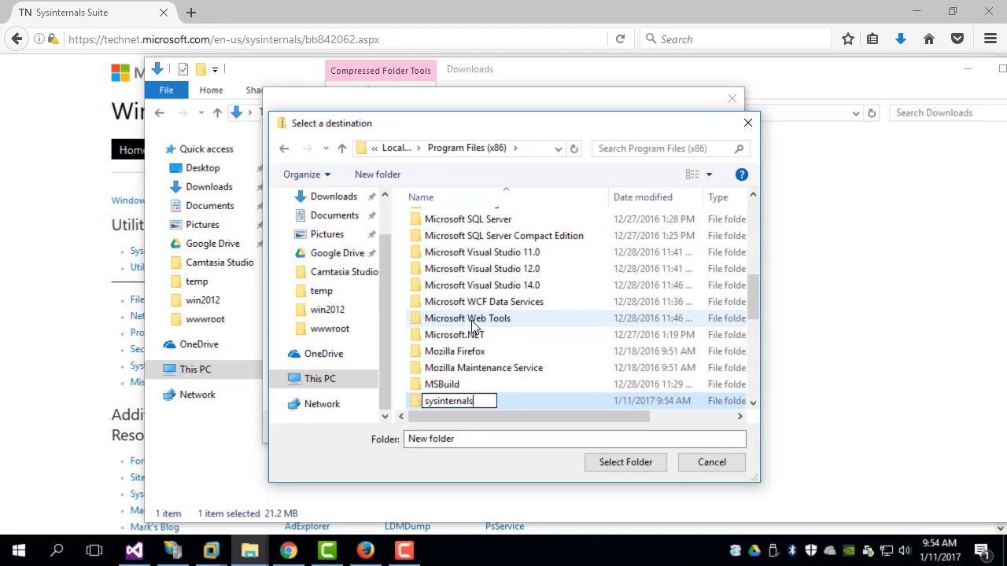
{"action": "key", "text": "Return"}
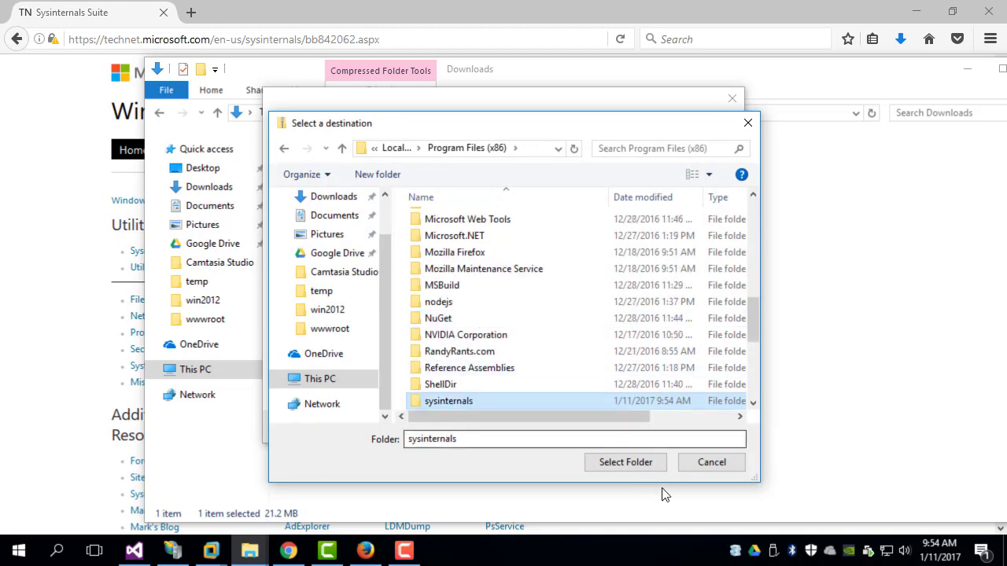
{"action": "left_click", "coordinate": [626, 463]}
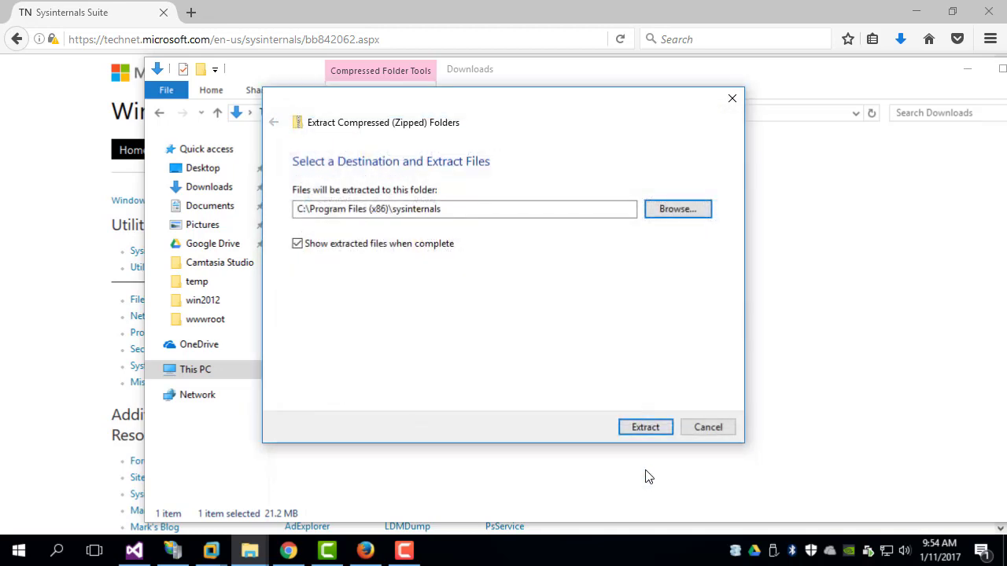
Step: Extract into sysinternals, granting administrator permission for all current items
{"action": "left_click", "coordinate": [644, 427]}
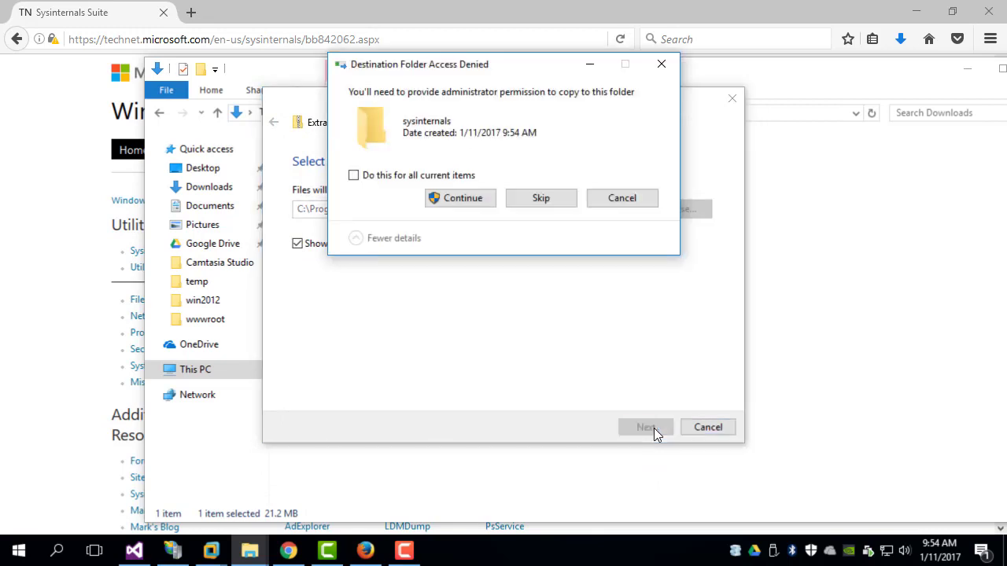
{"action": "left_click", "coordinate": [444, 201]}
{"action": "left_click", "coordinate": [438, 201]}
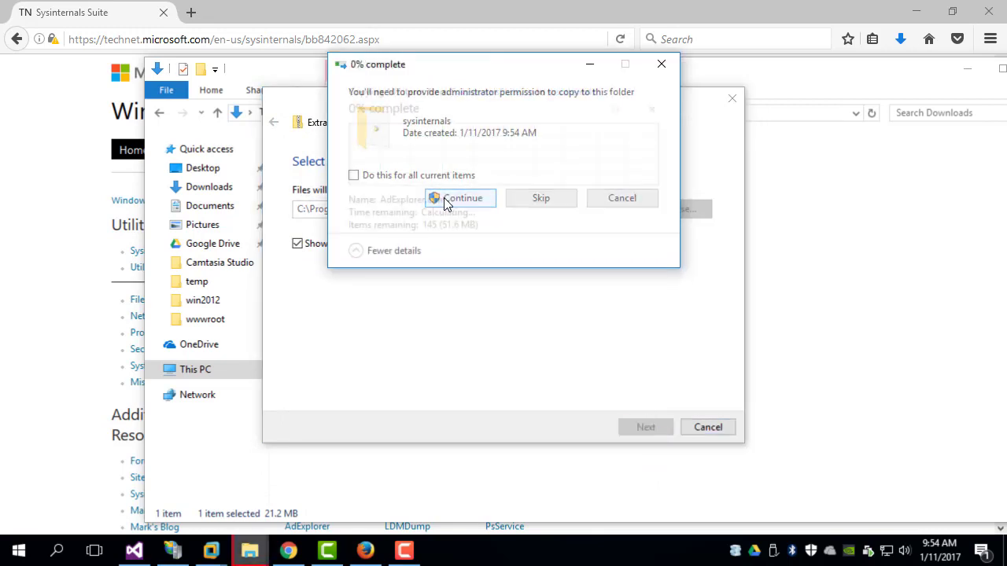
{"action": "left_click", "coordinate": [364, 180]}
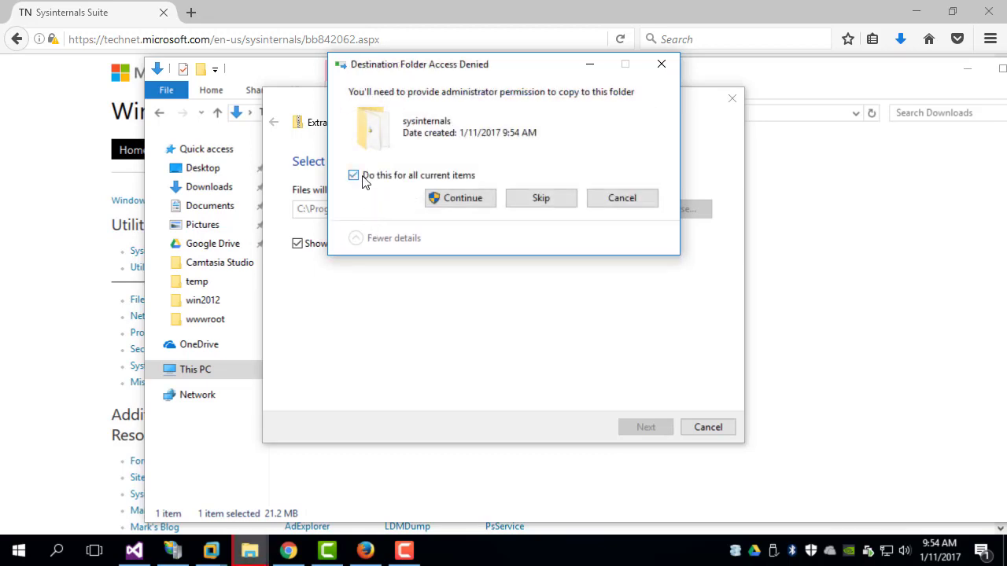
{"action": "left_click", "coordinate": [439, 197]}
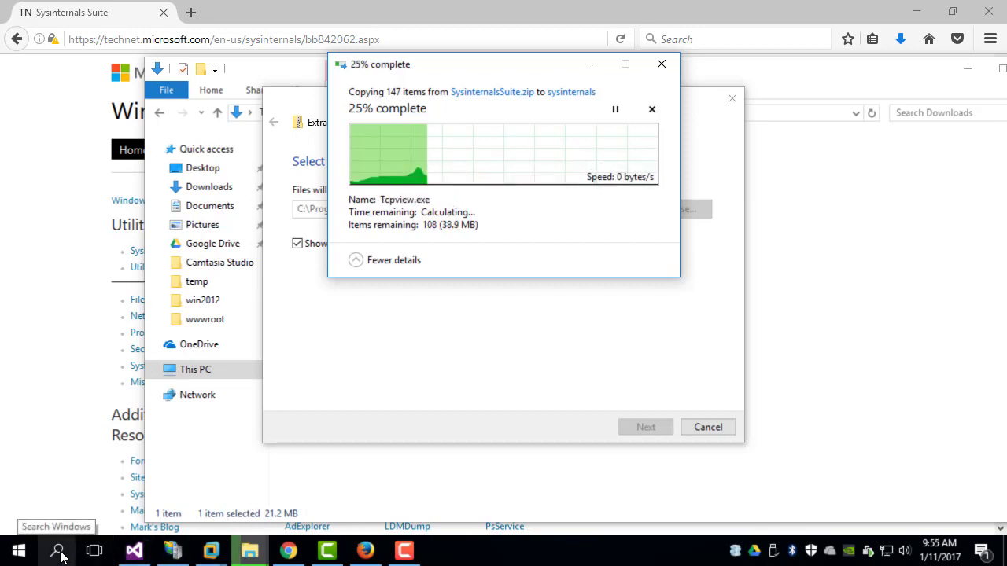
Step: Search 'envir' and open 'Edit the system environment variables'
{"action": "left_click", "coordinate": [58, 552]}
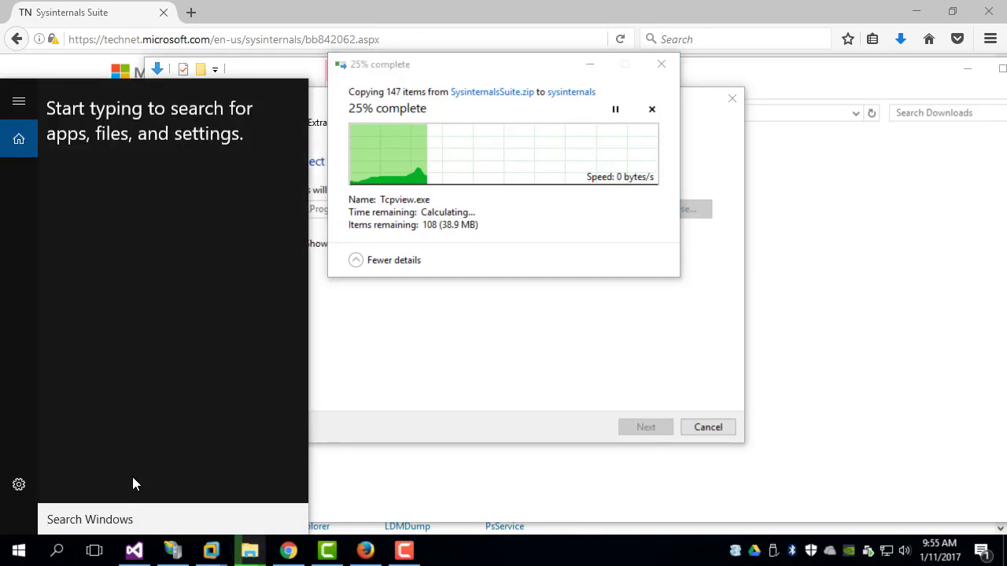
{"action": "type", "text": "envir"}
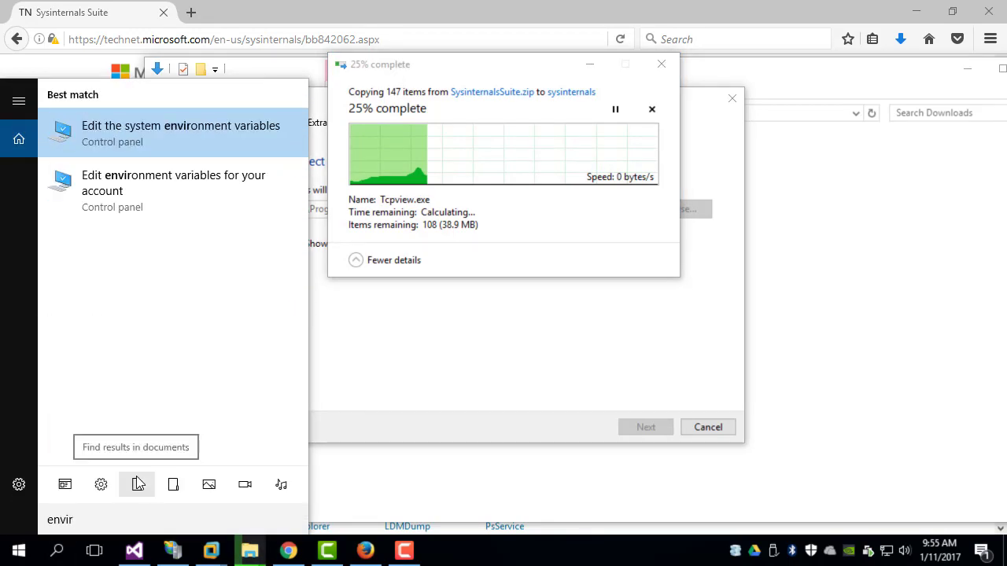
{"action": "left_click", "coordinate": [136, 134]}
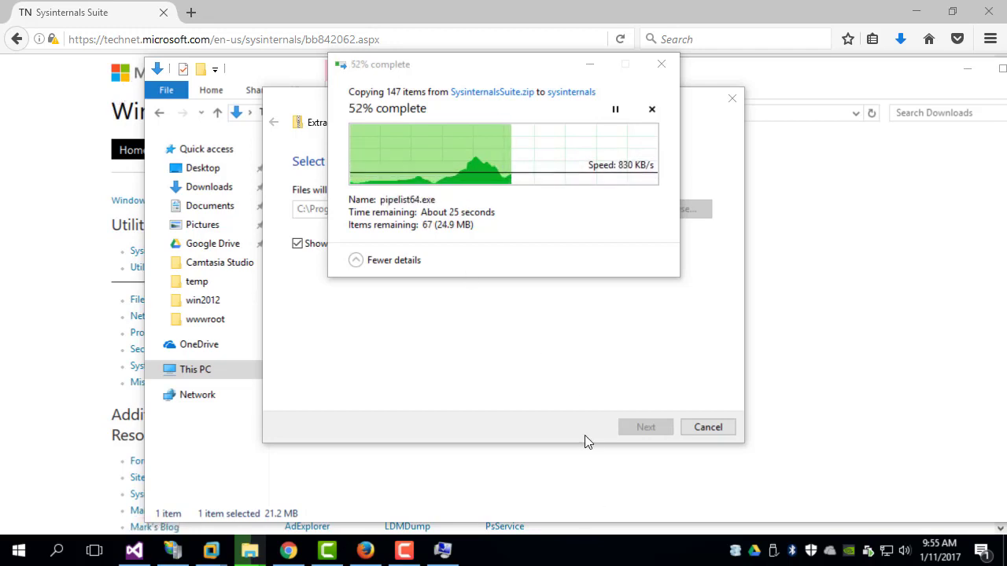
Step: Open Environment Variables from System Properties and select the system Path variable
{"action": "left_click", "coordinate": [433, 552]}
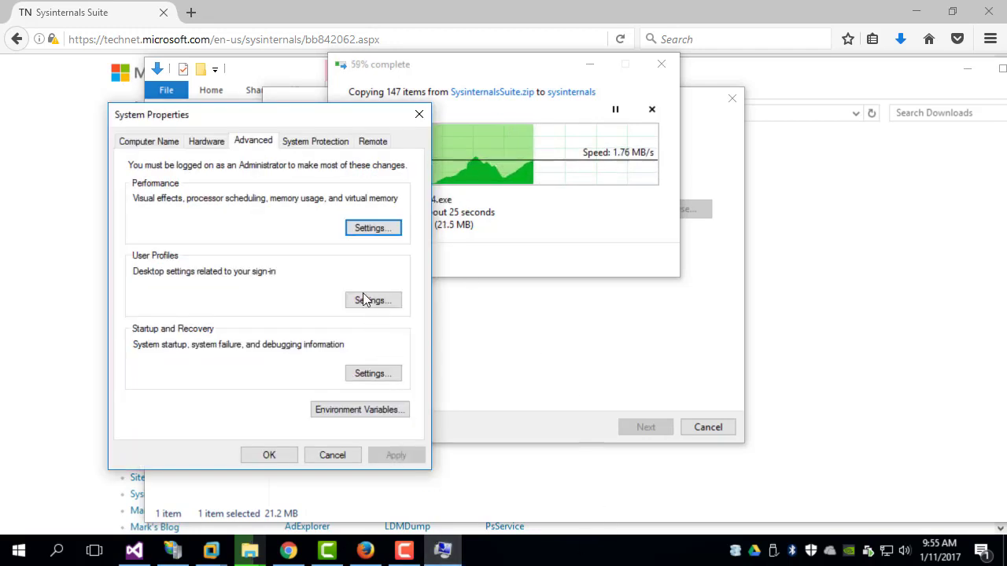
{"action": "left_click", "coordinate": [376, 413]}
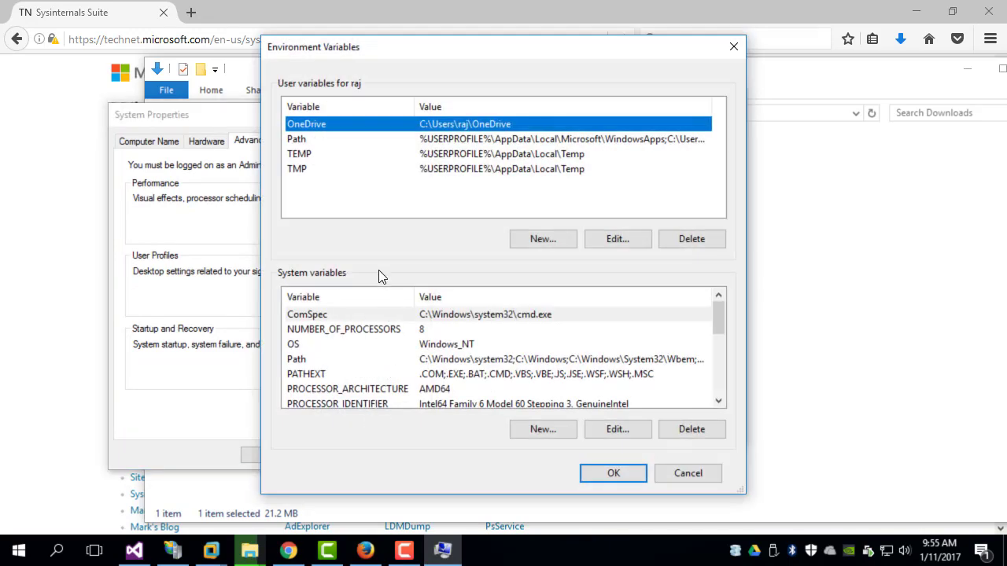
{"action": "left_click_drag", "start_coordinate": [387, 51], "coordinate": [395, 33]}
{"action": "left_click", "coordinate": [354, 296]}
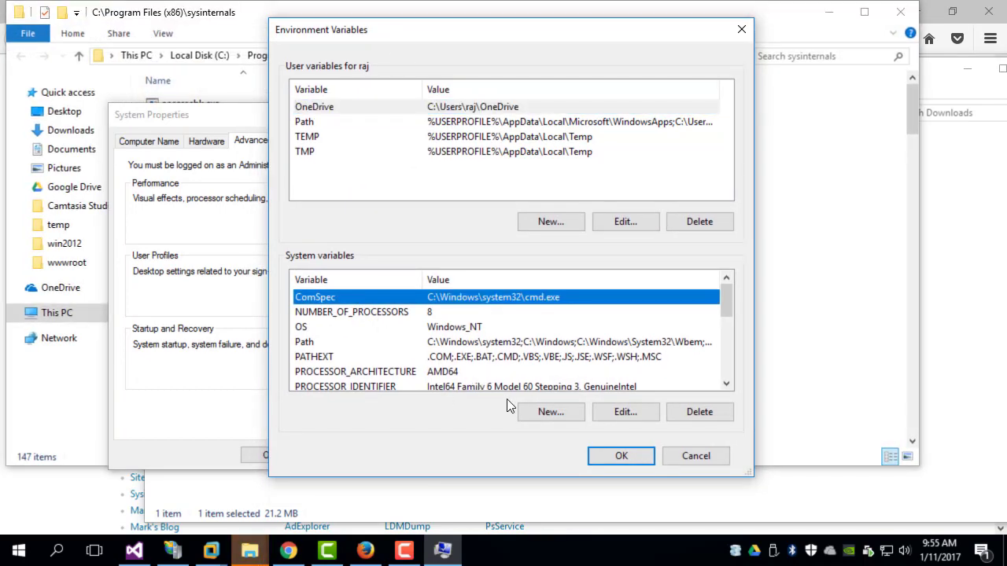
{"action": "left_click", "coordinate": [315, 343]}
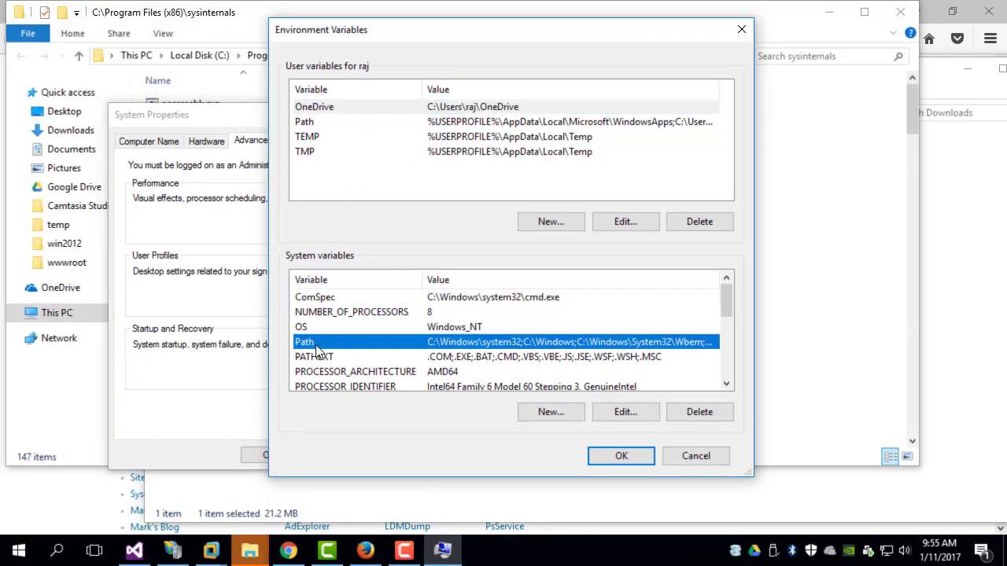
Step: Edit the system Path and add a blank new entry
{"action": "left_click", "coordinate": [620, 415]}
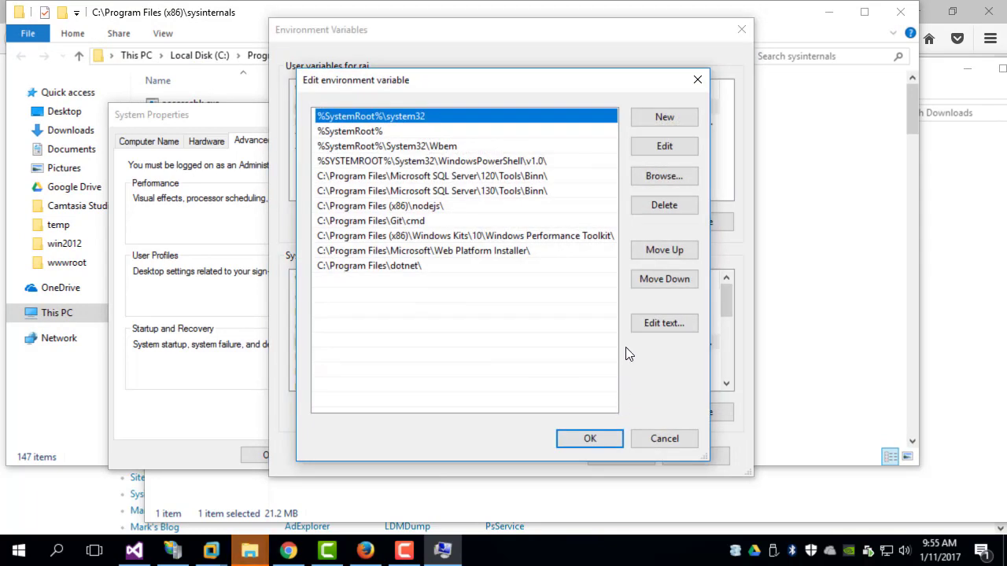
{"action": "left_click", "coordinate": [661, 118]}
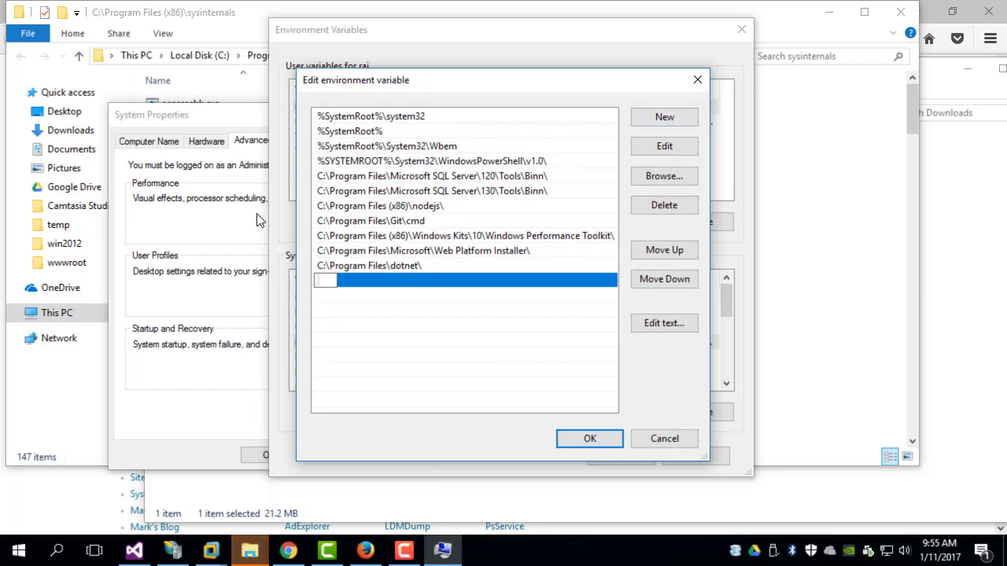
Step: Return to File Explorer's Program Files (x86) and open the sysinternals folder
{"action": "left_click", "coordinate": [259, 56]}
{"action": "left_click", "coordinate": [289, 59]}
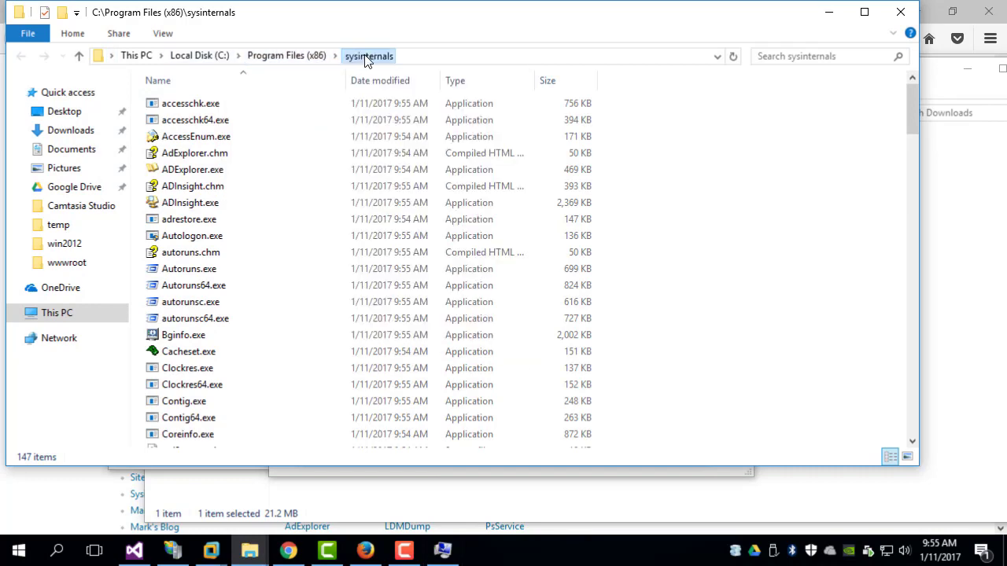
{"action": "left_click", "coordinate": [293, 60]}
{"action": "left_click", "coordinate": [295, 60]}
{"action": "left_click", "coordinate": [295, 61]}
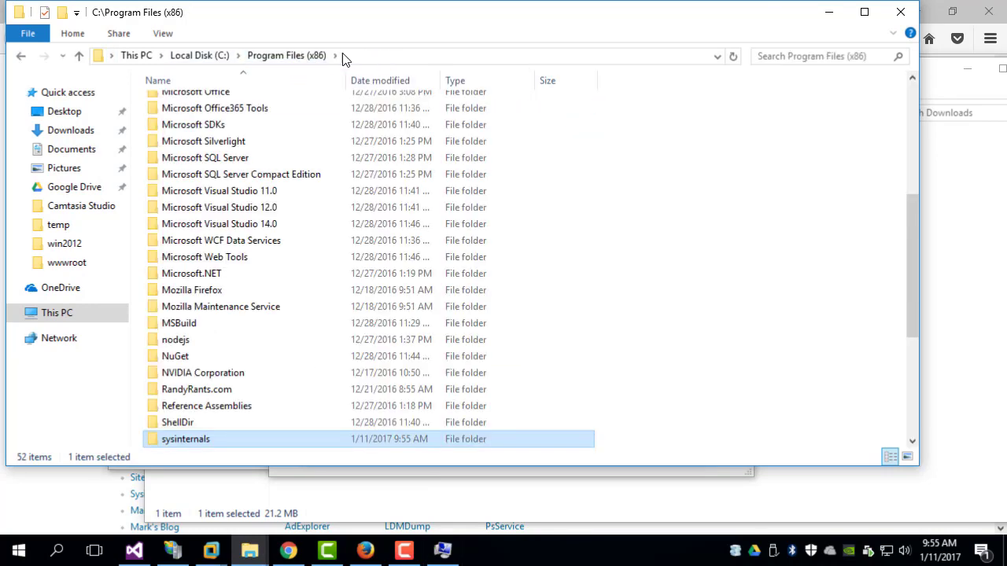
{"action": "right_click", "coordinate": [176, 443]}
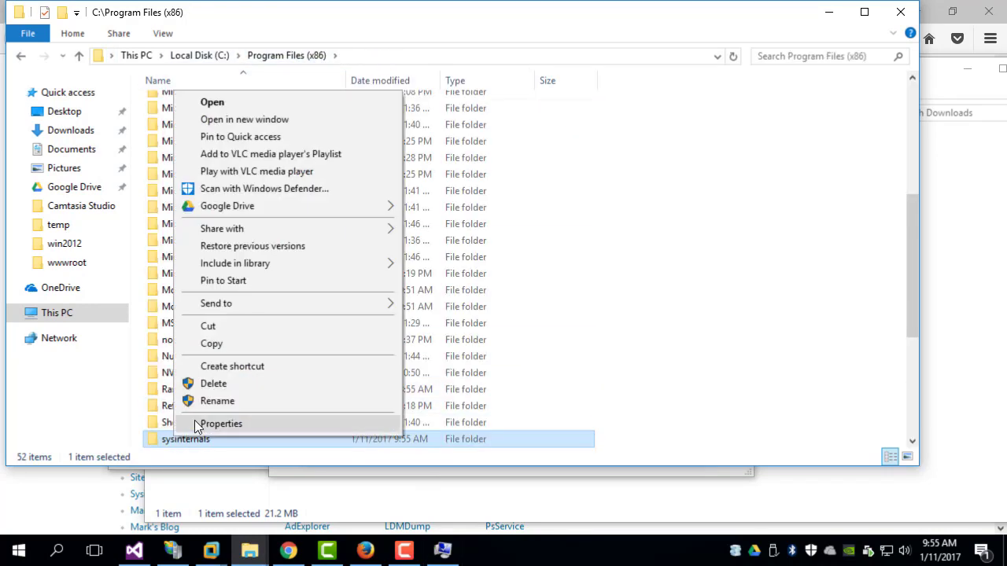
{"action": "left_click", "coordinate": [200, 423]}
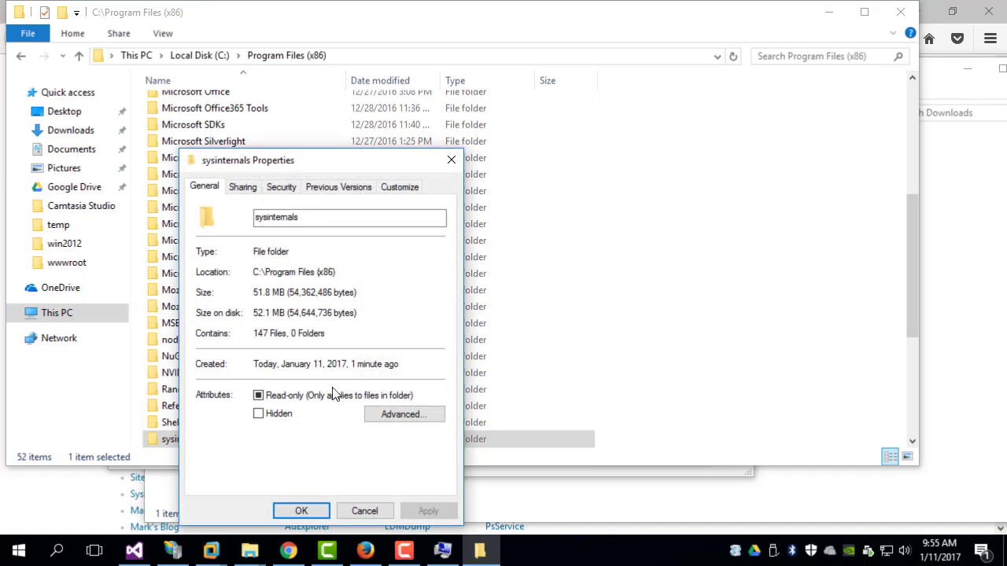
{"action": "left_click", "coordinate": [376, 510]}
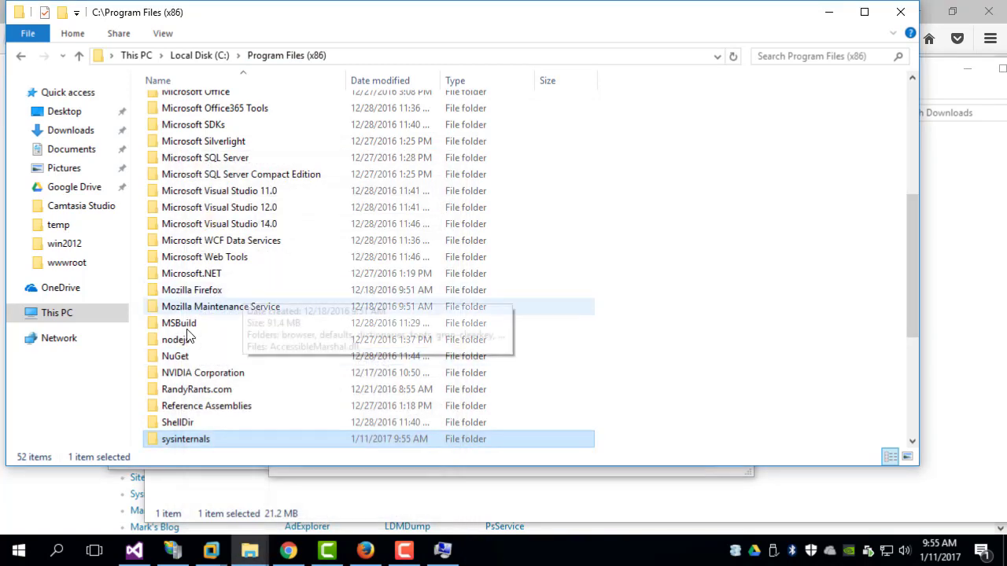
{"action": "double_click", "coordinate": [177, 438]}
Step: Copy the Location path C:\Program Files (x86)\sysinternals from ADInsight.exe's Properties
{"action": "right_click", "coordinate": [187, 202]}
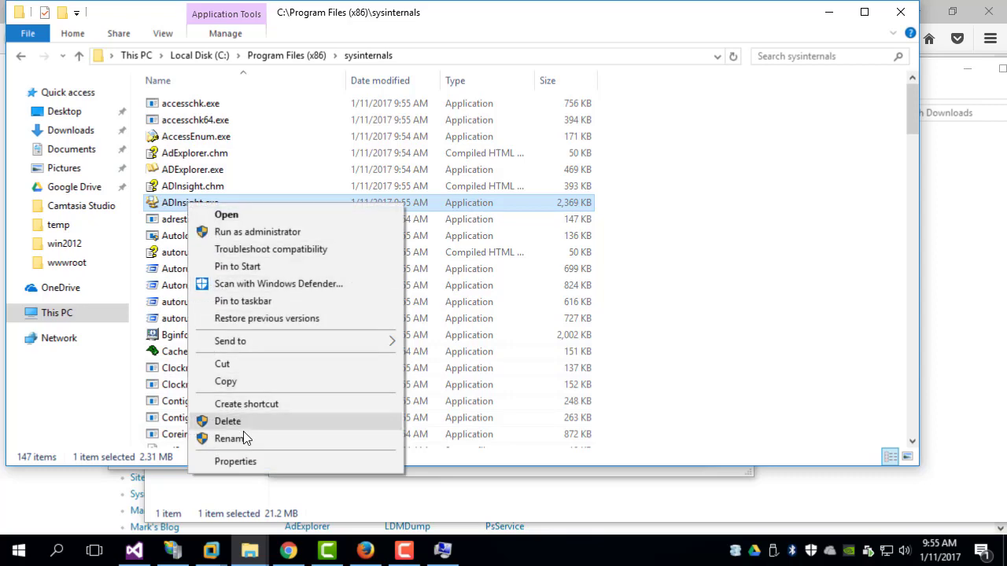
{"action": "left_click", "coordinate": [235, 462]}
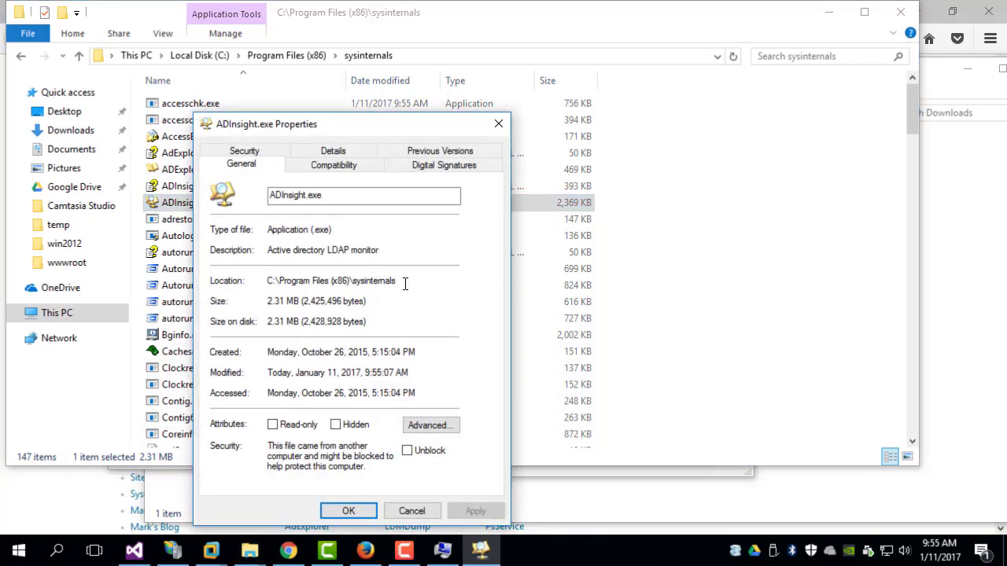
{"action": "left_click_drag", "start_coordinate": [348, 282], "coordinate": [234, 283]}
{"action": "right_click", "coordinate": [272, 283]}
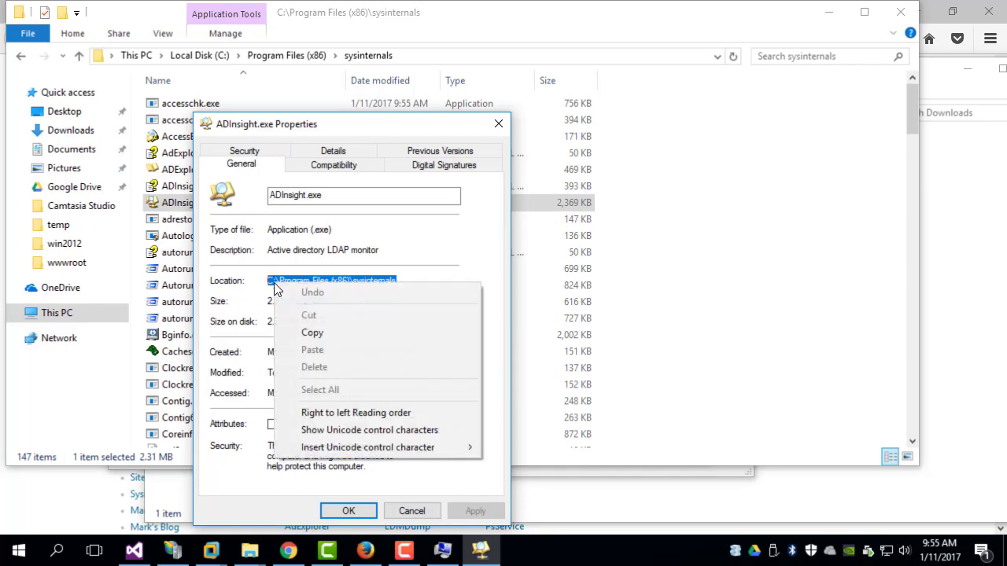
{"action": "left_click", "coordinate": [313, 337]}
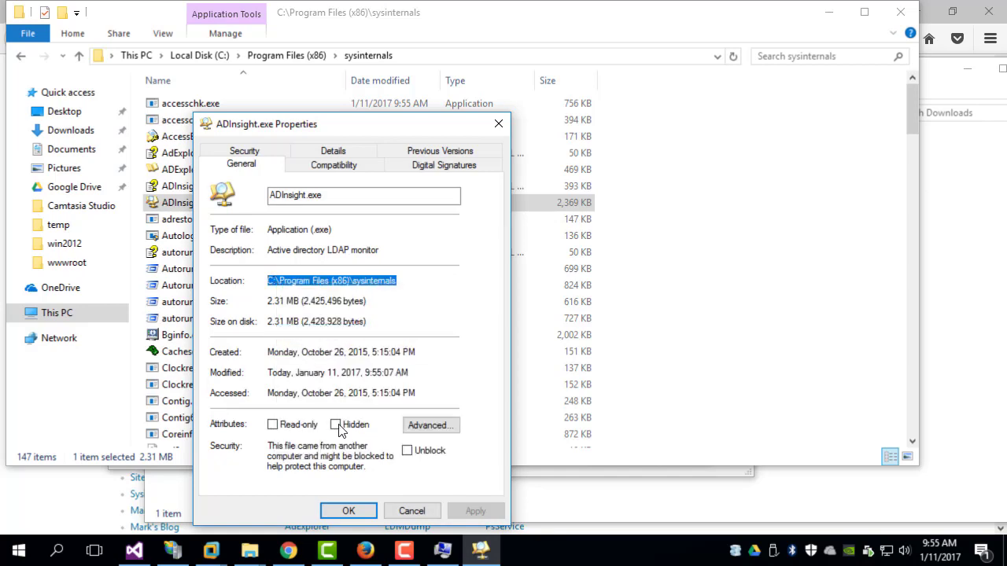
{"action": "left_click", "coordinate": [346, 509]}
Step: Add a new Path entry and paste C:\Program Files (x86)\sysinternals into it
{"action": "left_click", "coordinate": [441, 549]}
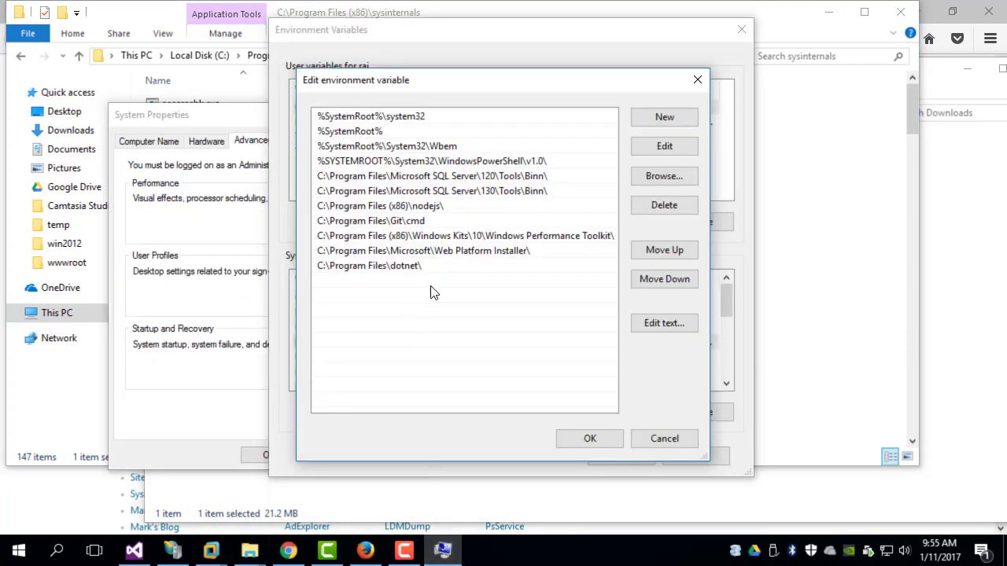
{"action": "left_click", "coordinate": [639, 115]}
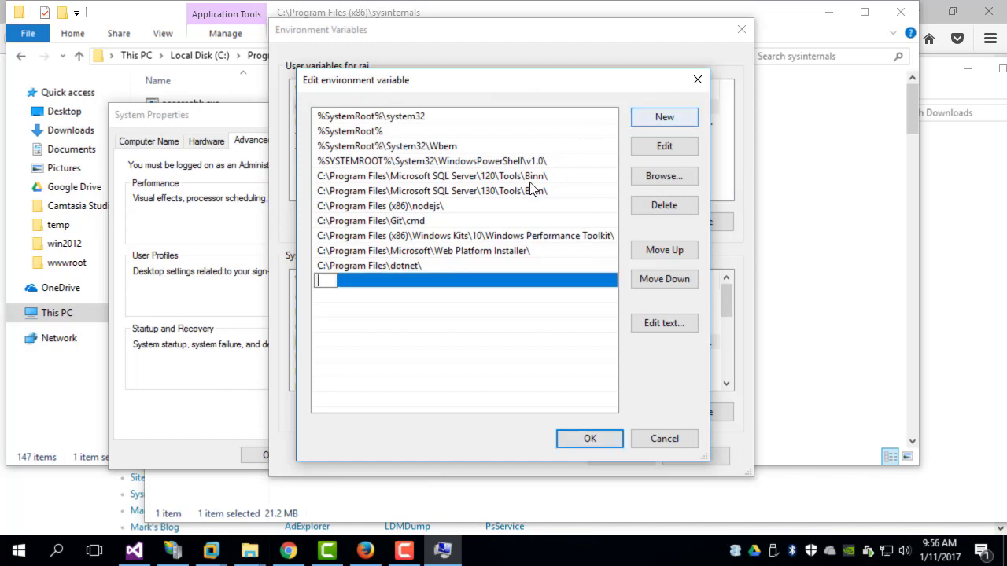
{"action": "right_click", "coordinate": [319, 283]}
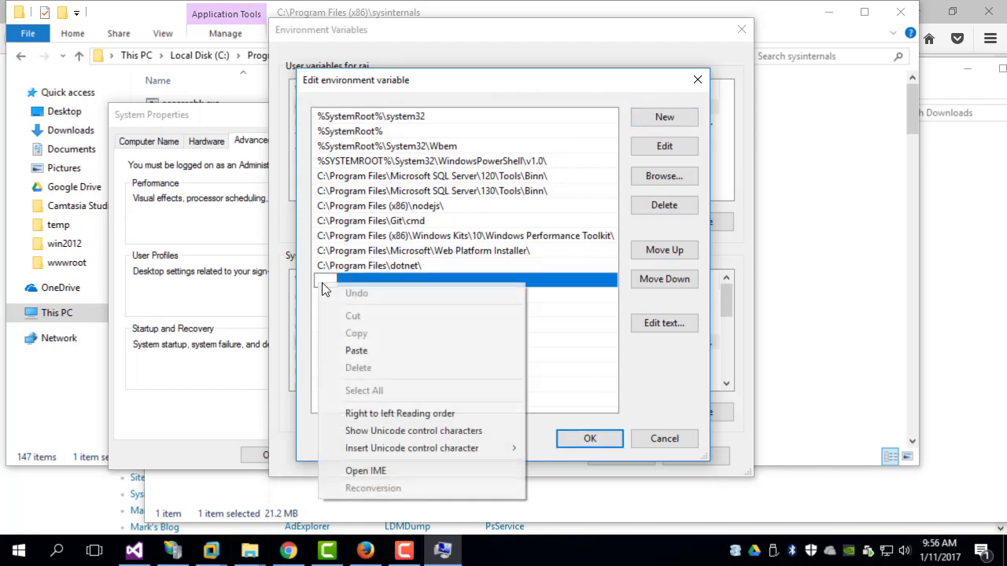
{"action": "left_click", "coordinate": [355, 354]}
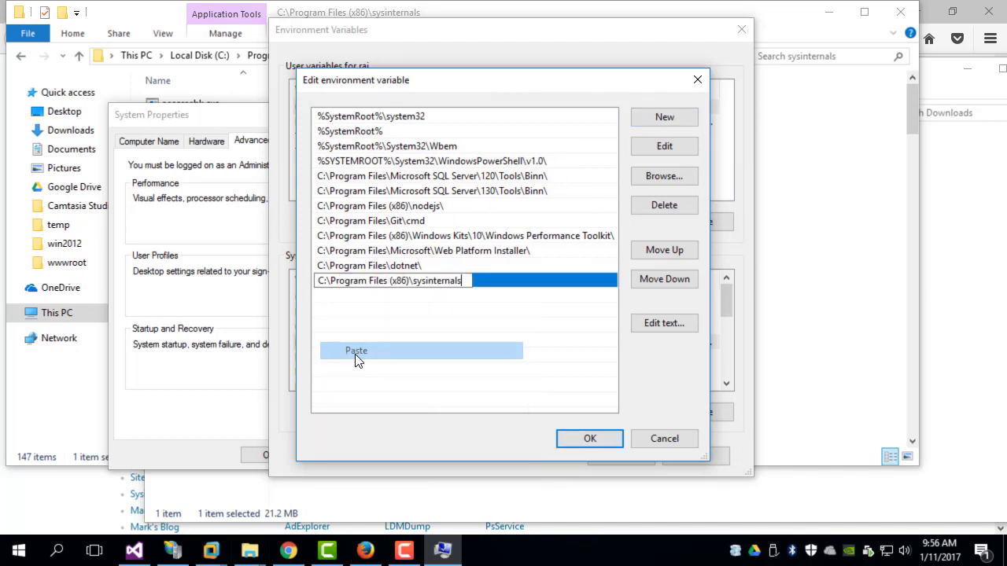
Step: Confirm the changes in Edit environment variable, Environment Variables and System Properties
{"action": "left_click", "coordinate": [582, 438]}
{"action": "left_click", "coordinate": [608, 454]}
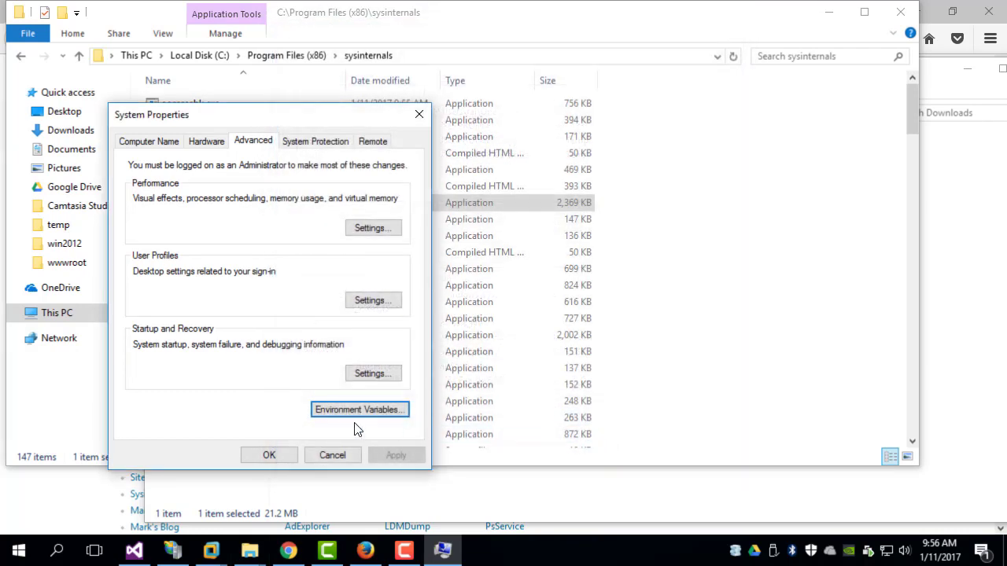
{"action": "left_click", "coordinate": [269, 456]}
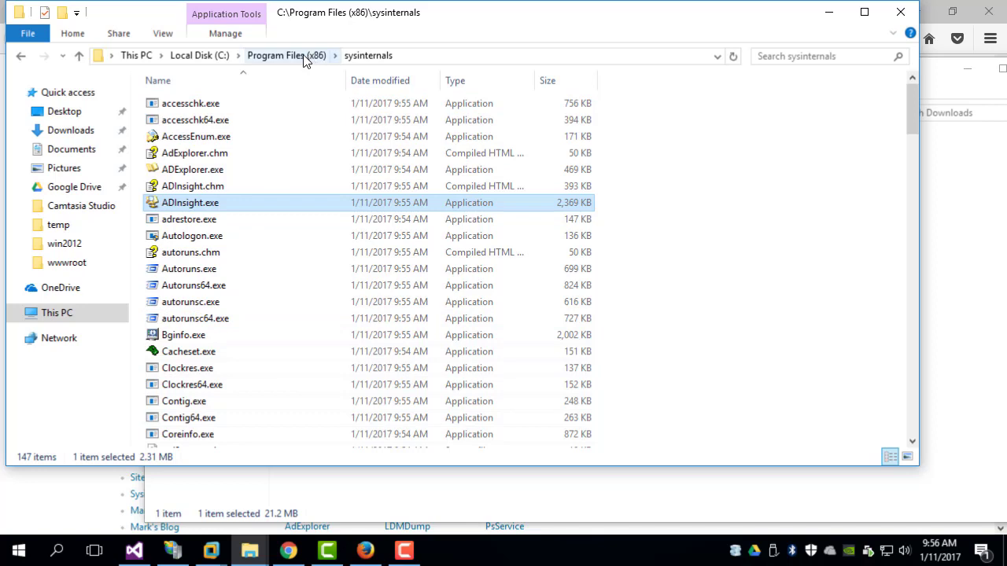
{"action": "left_click", "coordinate": [366, 55]}
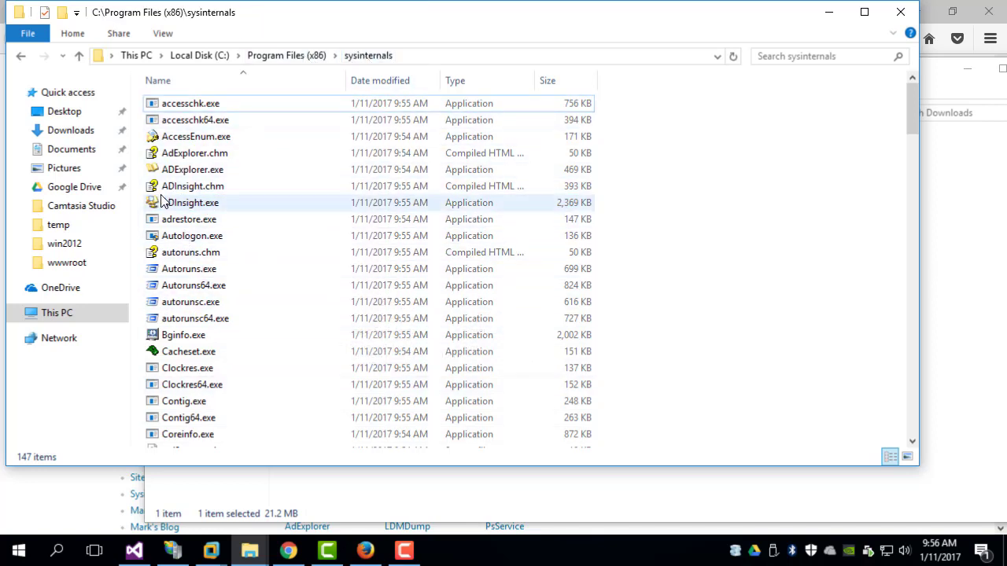
{"action": "scroll", "coordinate": [227, 283], "scroll_direction": "down", "scroll_amount": 3}
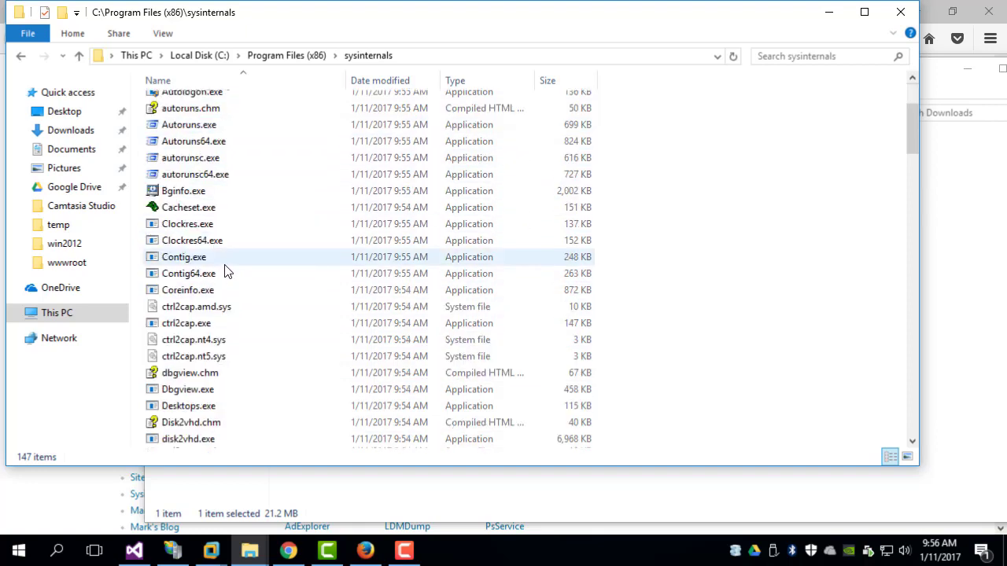
{"action": "scroll", "coordinate": [224, 271], "scroll_direction": "down", "scroll_amount": 20}
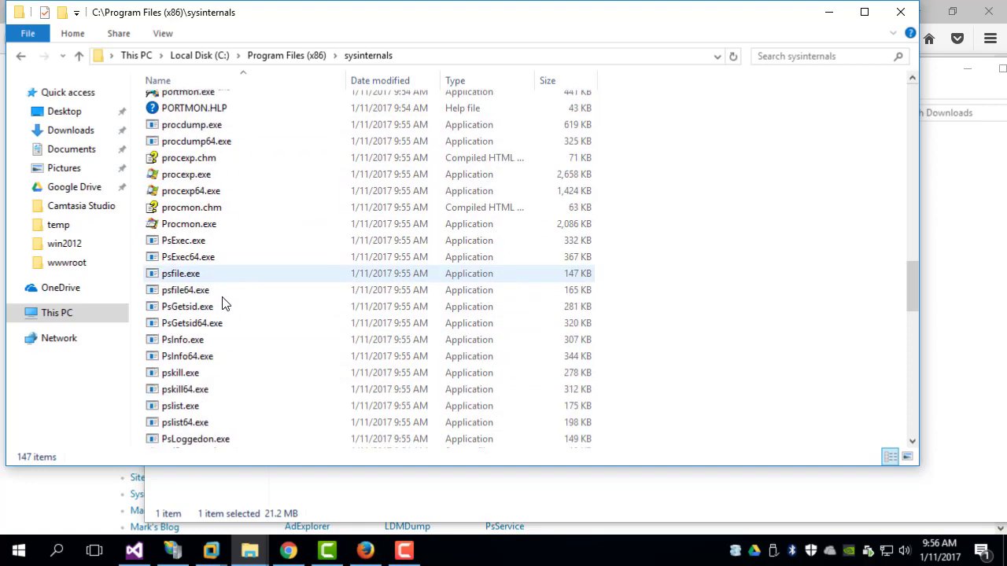
{"action": "scroll", "coordinate": [222, 319], "scroll_direction": "up", "scroll_amount": 5}
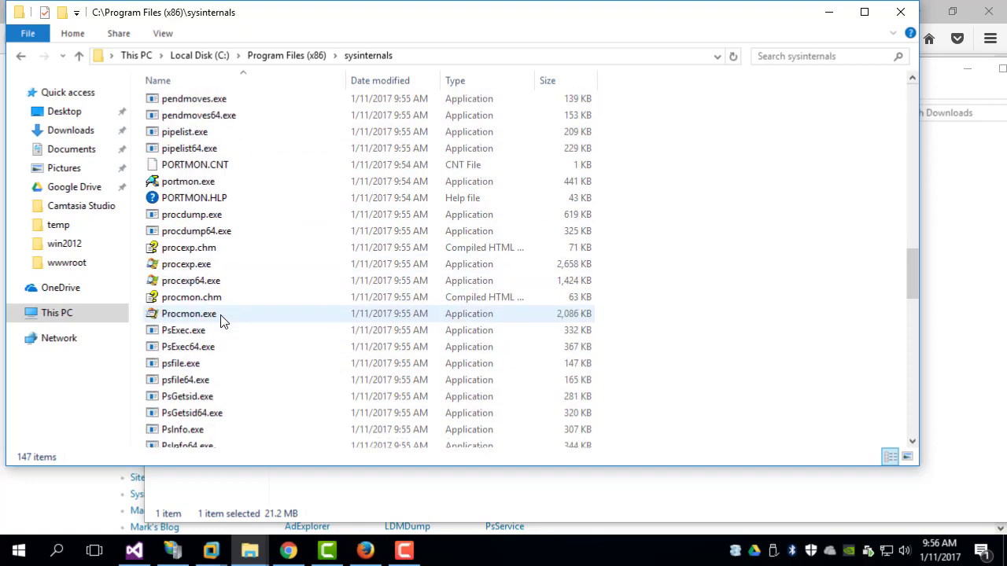
Step: Open Command Prompt via search, run PsExec and accept its licence to print the usage help
{"action": "left_click", "coordinate": [58, 549]}
{"action": "type", "text": "cmd"}
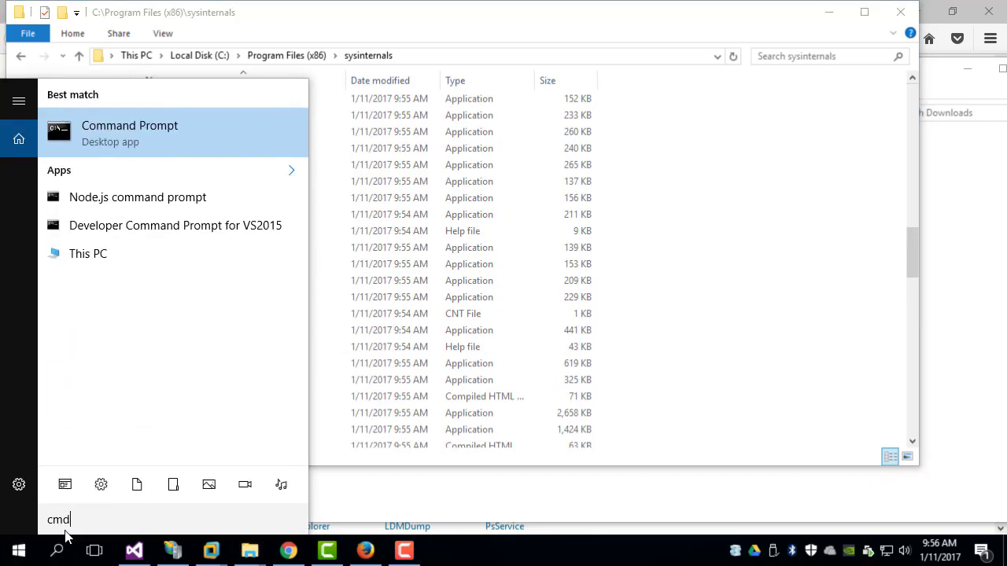
{"action": "key", "text": "Return"}
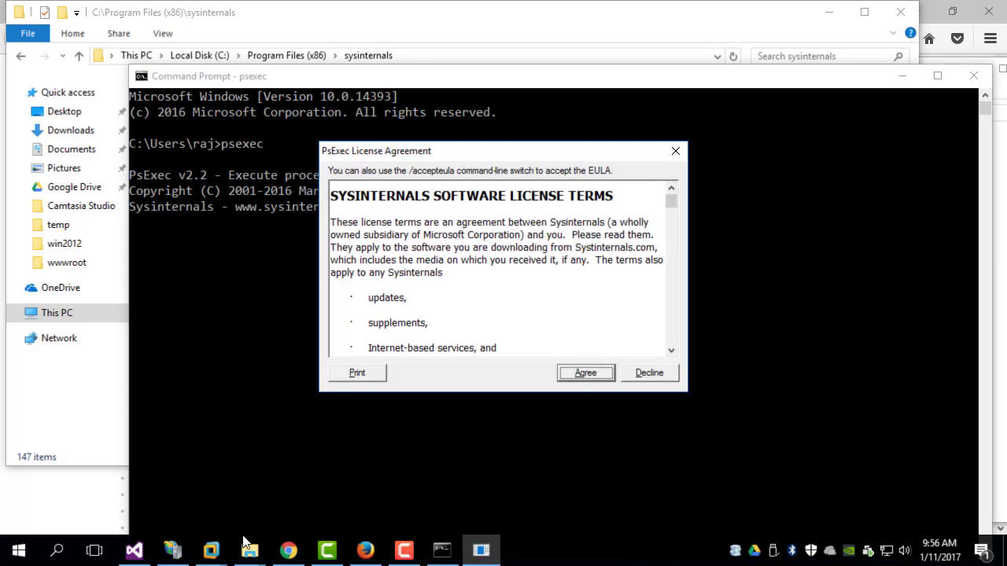
{"action": "left_click", "coordinate": [585, 374]}
{"action": "left_click", "coordinate": [584, 370]}
{"action": "scroll", "coordinate": [556, 369], "scroll_direction": "down", "scroll_amount": 3}
{"action": "key", "text": "Escape"}
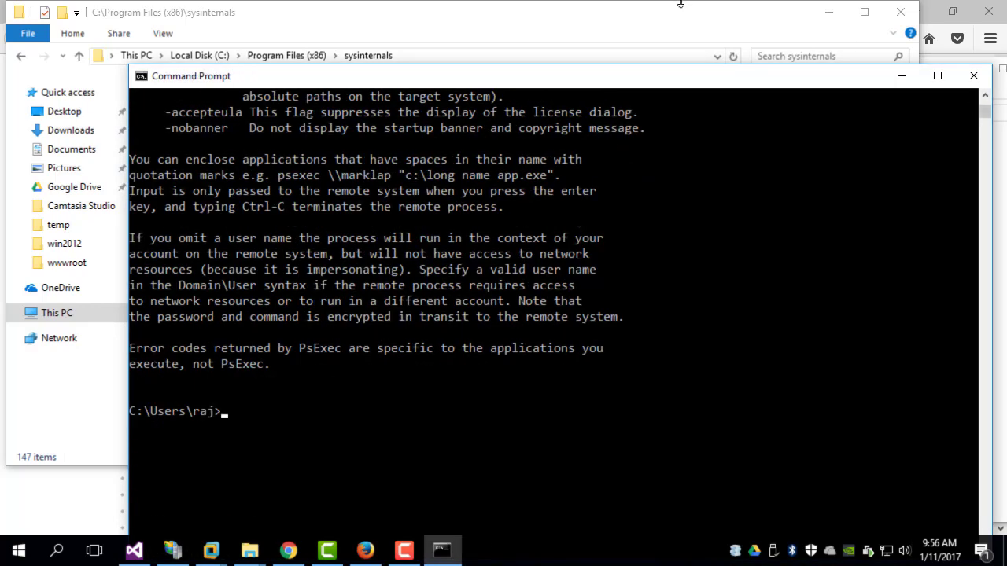
Step: Check the sysinternals folder listing in File Explorer, then start typing 'proc' at the prompt
{"action": "left_click", "coordinate": [356, 52]}
{"action": "scroll", "coordinate": [305, 369], "scroll_direction": "down", "scroll_amount": 5}
{"action": "key", "text": "alt+Tab"}
{"action": "type", "text": "proc"}
Step: Select procexp64.exe in the sysinternals folder and move File Explorer to the right
{"action": "left_click", "coordinate": [519, 58]}
{"action": "left_click", "coordinate": [271, 290]}
{"action": "key", "text": "p"}
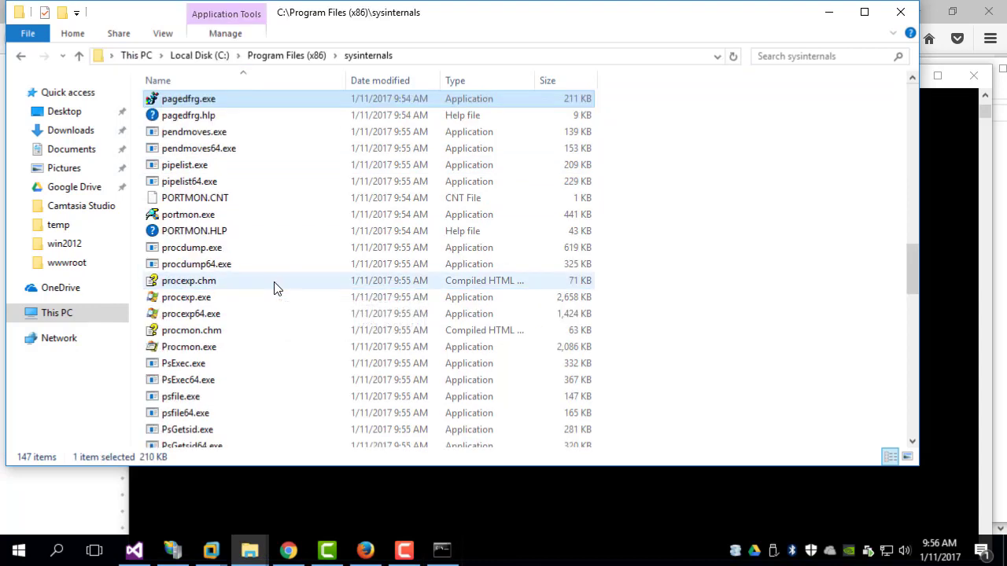
{"action": "left_click", "coordinate": [203, 315]}
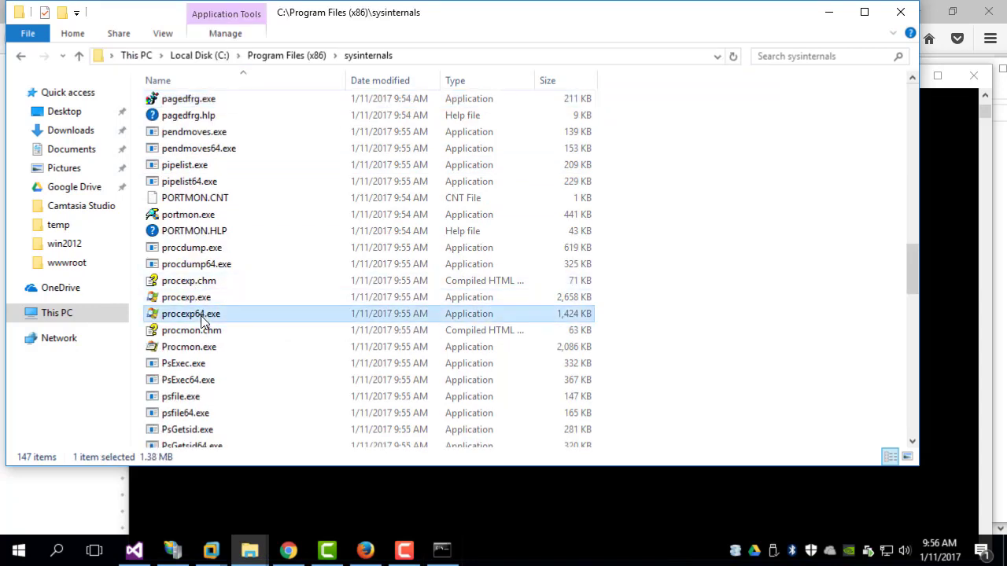
{"action": "left_click_drag", "start_coordinate": [362, 23], "coordinate": [763, 24]}
Step: Complete the procexp command in Command Prompt and run it to launch Process Explorer
{"action": "left_click", "coordinate": [362, 473]}
{"action": "left_click", "coordinate": [203, 410]}
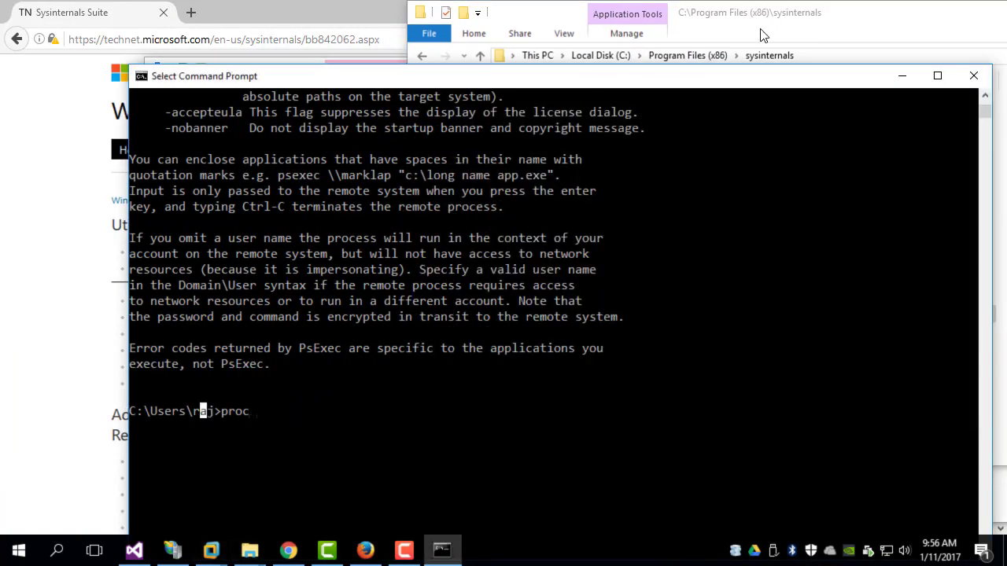
{"action": "left_click", "coordinate": [637, 61]}
{"action": "left_click", "coordinate": [293, 357]}
{"action": "type", "text": "exp"}
{"action": "key", "text": "Return"}
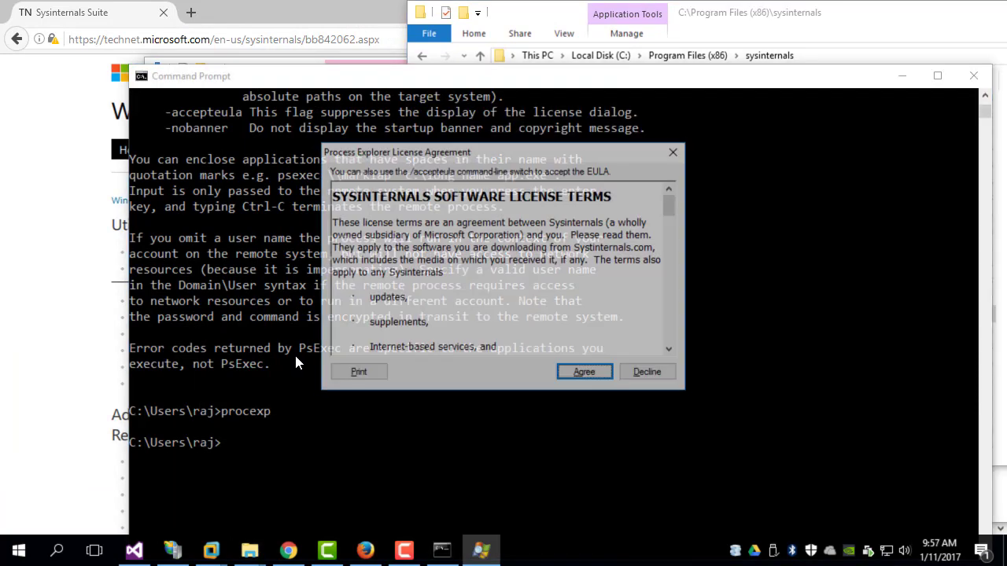
Step: Agree to the Process Explorer licence, then widen the window and the Process column
{"action": "left_click", "coordinate": [585, 373]}
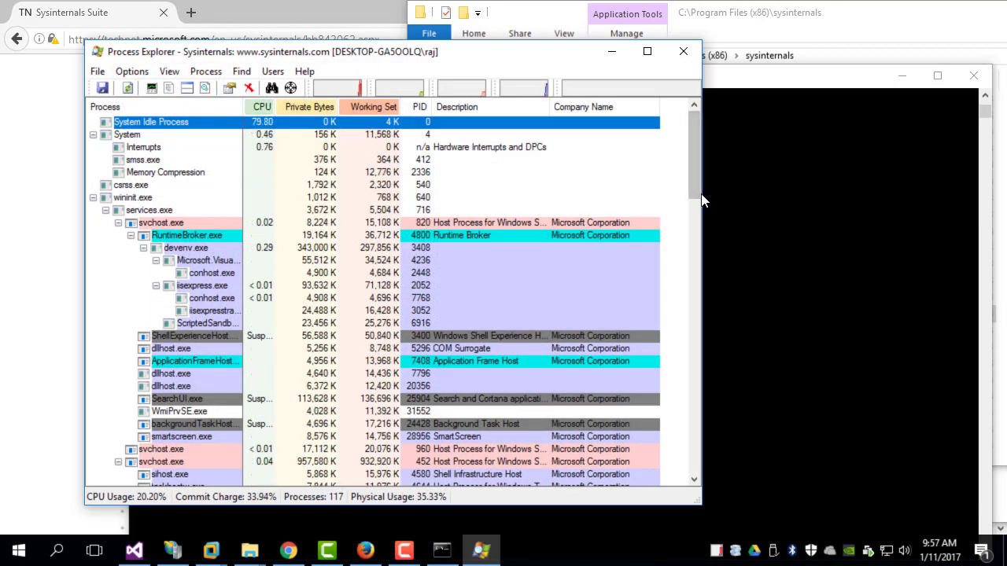
{"action": "left_click_drag", "start_coordinate": [704, 195], "coordinate": [831, 195]}
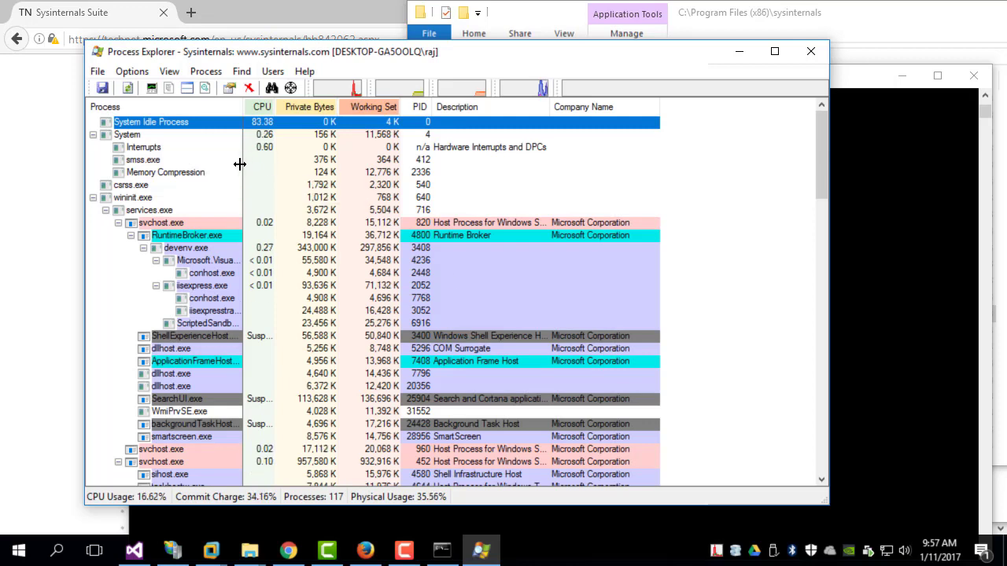
{"action": "left_click_drag", "start_coordinate": [239, 162], "coordinate": [377, 165]}
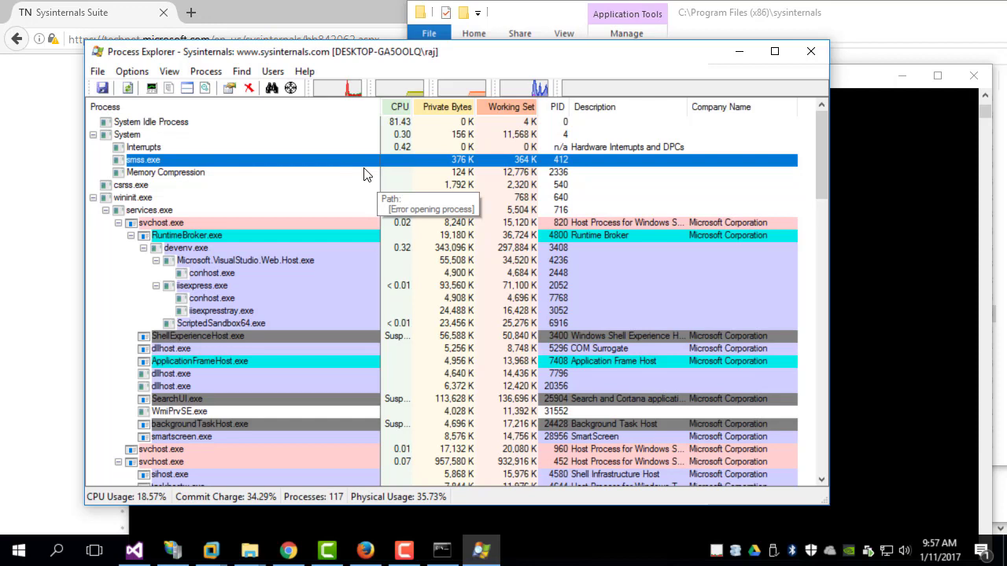